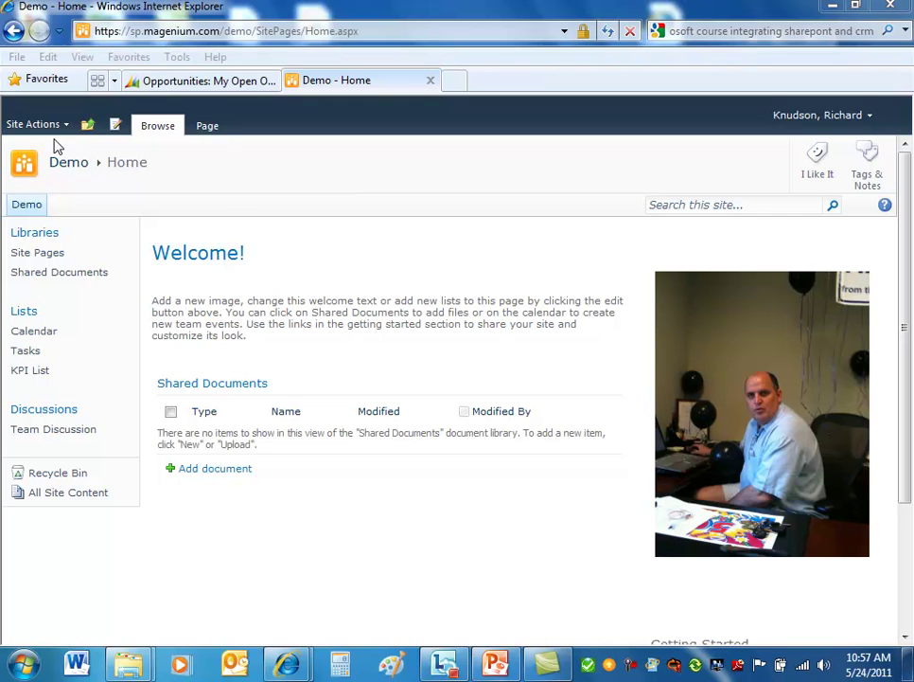
Point out the demo site part of the SharePoint site address
{"action": "left_click", "coordinate": [245, 34]}
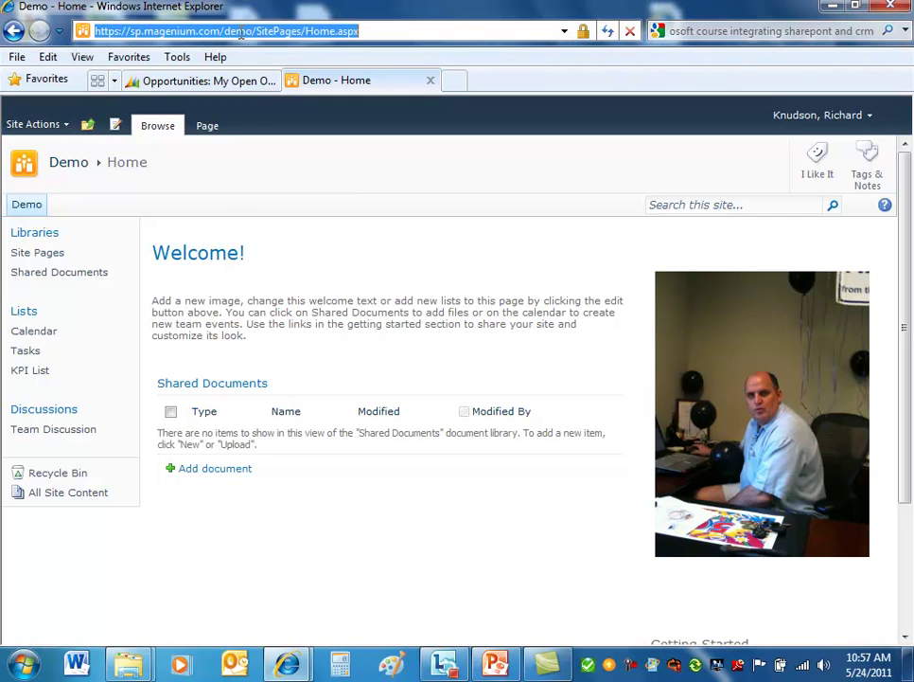
{"action": "left_click", "coordinate": [277, 30]}
{"action": "key", "text": "Left"}
{"action": "key", "text": "Left"}
{"action": "key", "text": "Left"}
{"action": "key", "text": "Left"}
{"action": "key", "text": "Left"}
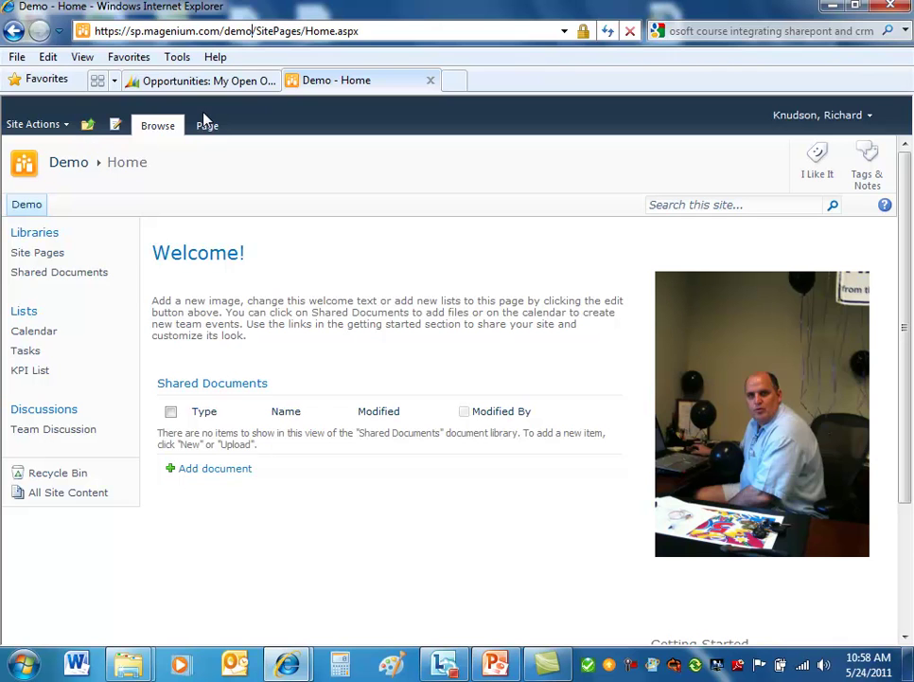
Go from Site Settings to the site's Solutions gallery
{"action": "left_click", "coordinate": [65, 126]}
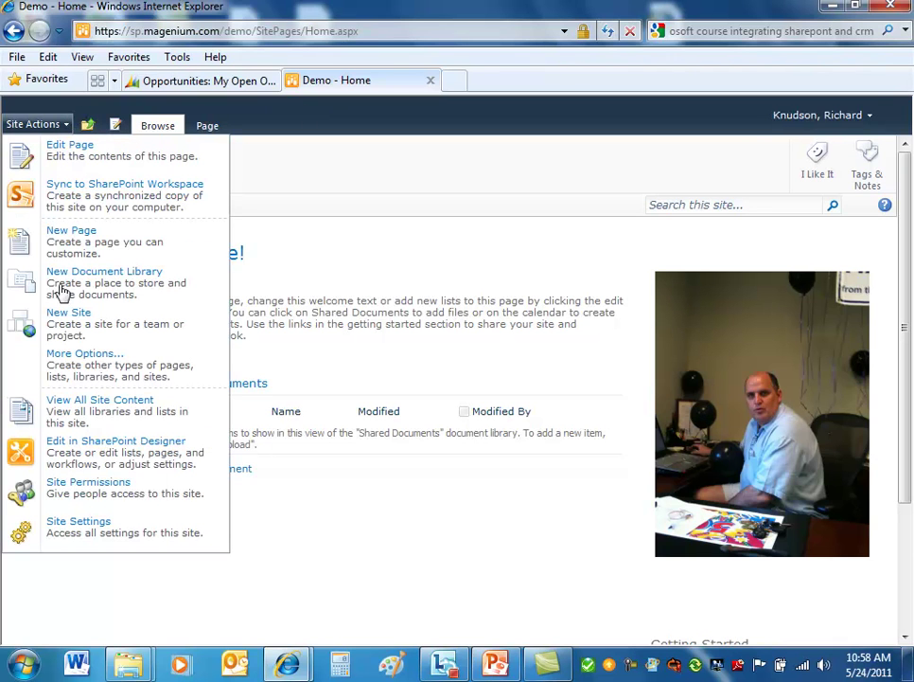
{"action": "left_click", "coordinate": [81, 535]}
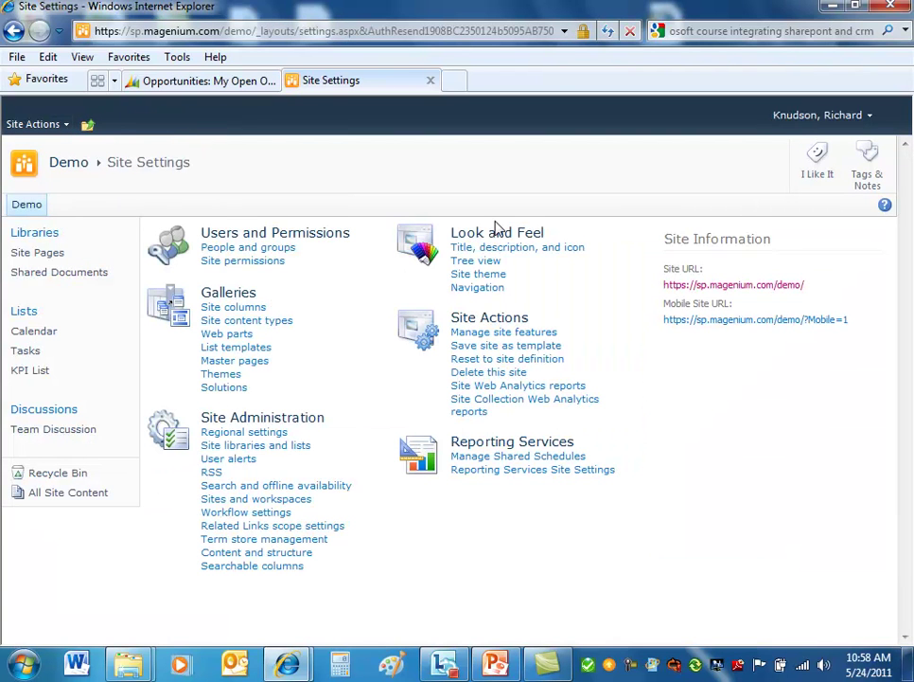
{"action": "left_click", "coordinate": [225, 388]}
View the crmlistcomponent solution's properties, then cancel without changes
{"action": "left_click", "coordinate": [294, 348]}
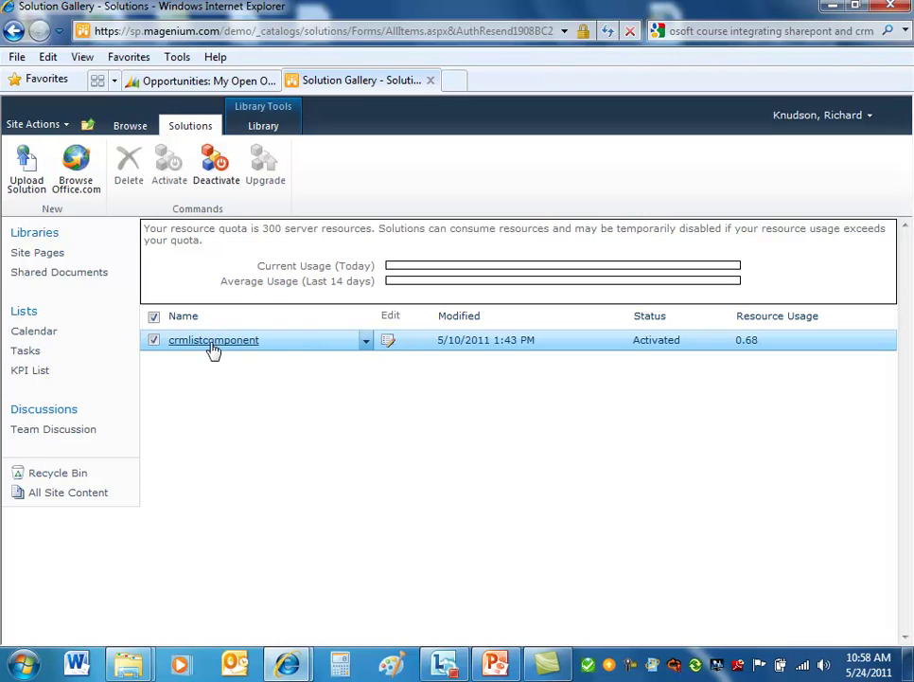
{"action": "left_click", "coordinate": [368, 344]}
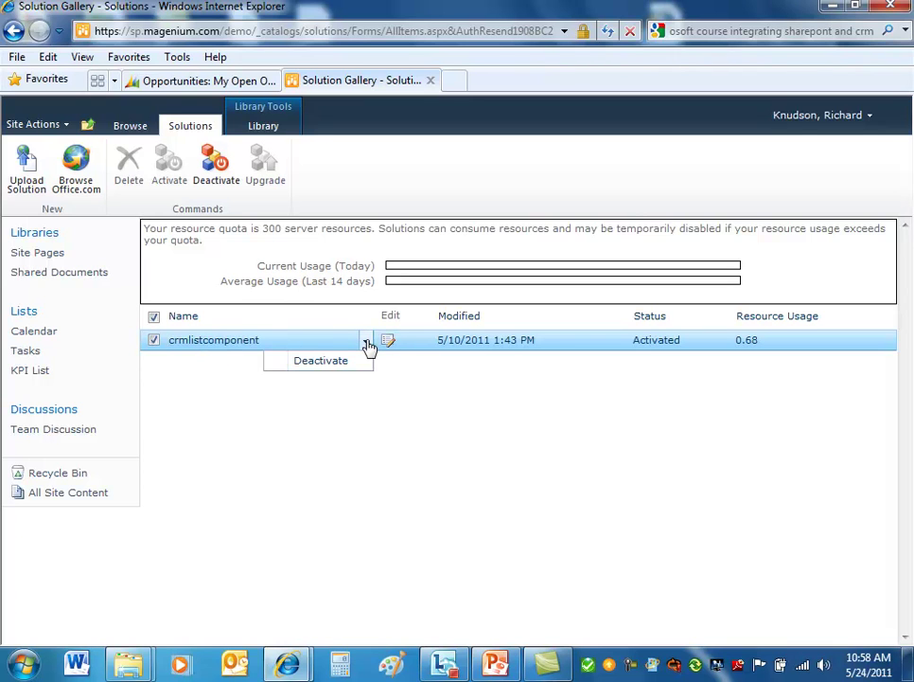
{"action": "right_click", "coordinate": [202, 351]}
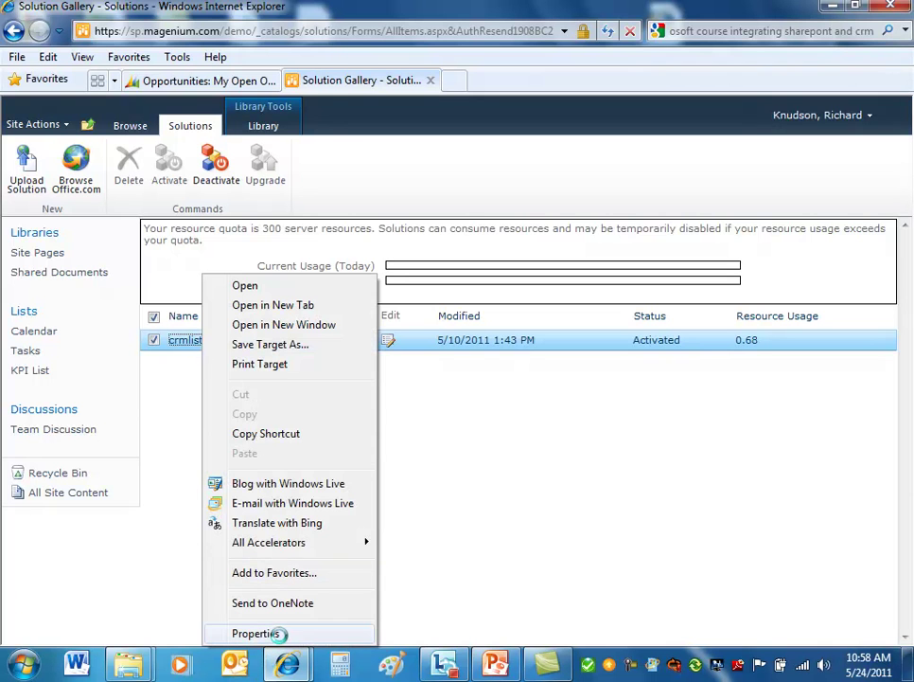
{"action": "left_click", "coordinate": [275, 634]}
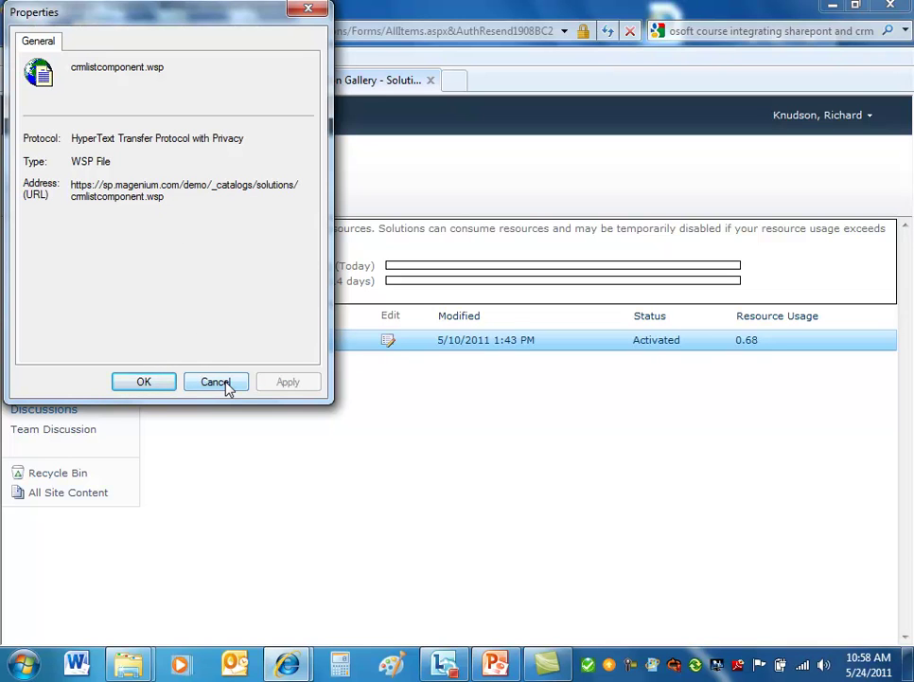
{"action": "left_click", "coordinate": [227, 384]}
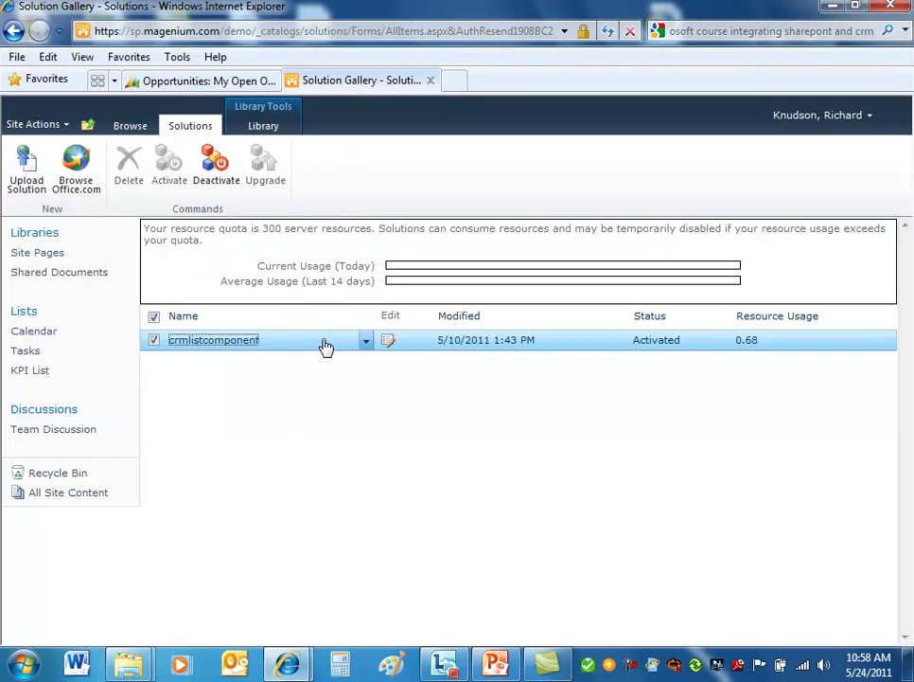
List All Site Content in SharePoint, then return to CRM's My Open Opportunities view
{"action": "left_click", "coordinate": [67, 497]}
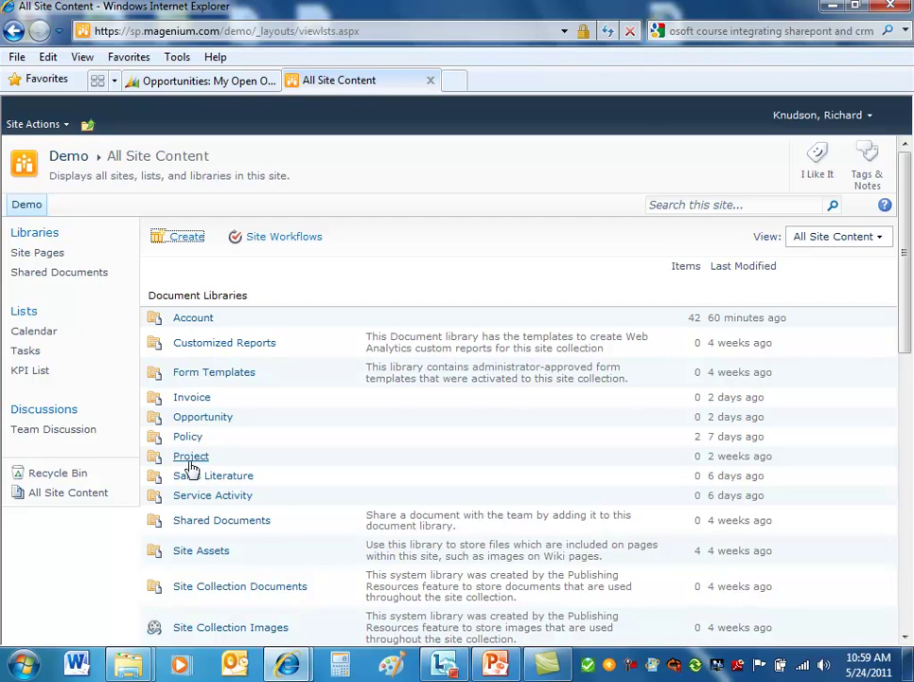
{"action": "left_click", "coordinate": [189, 82]}
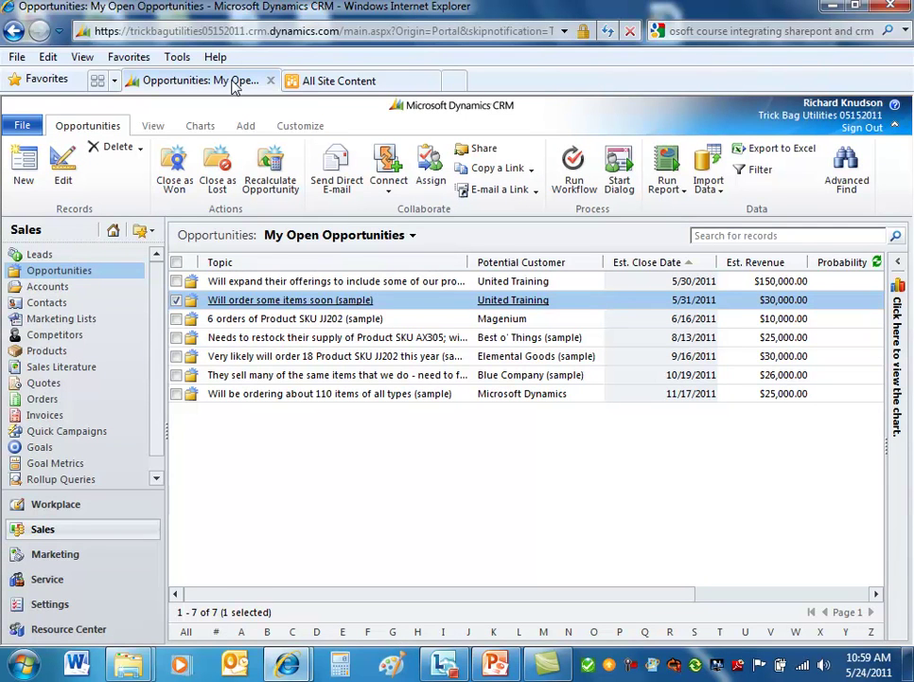
Go to crm.dynamics.com in a new tab and sign into the Magenium Solutions organization
{"action": "left_click", "coordinate": [454, 80]}
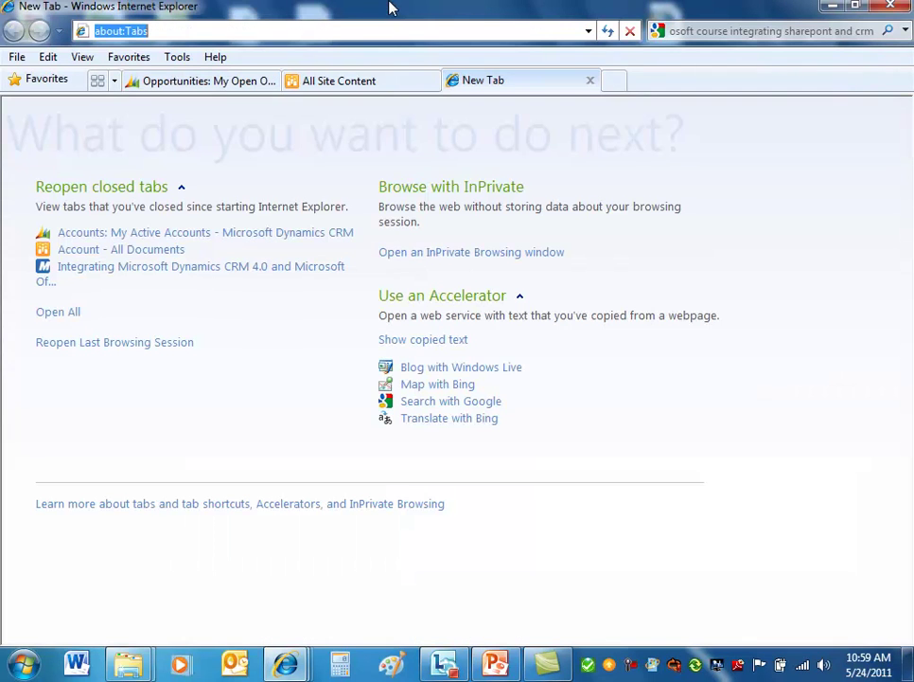
{"action": "type", "text": "crm"}
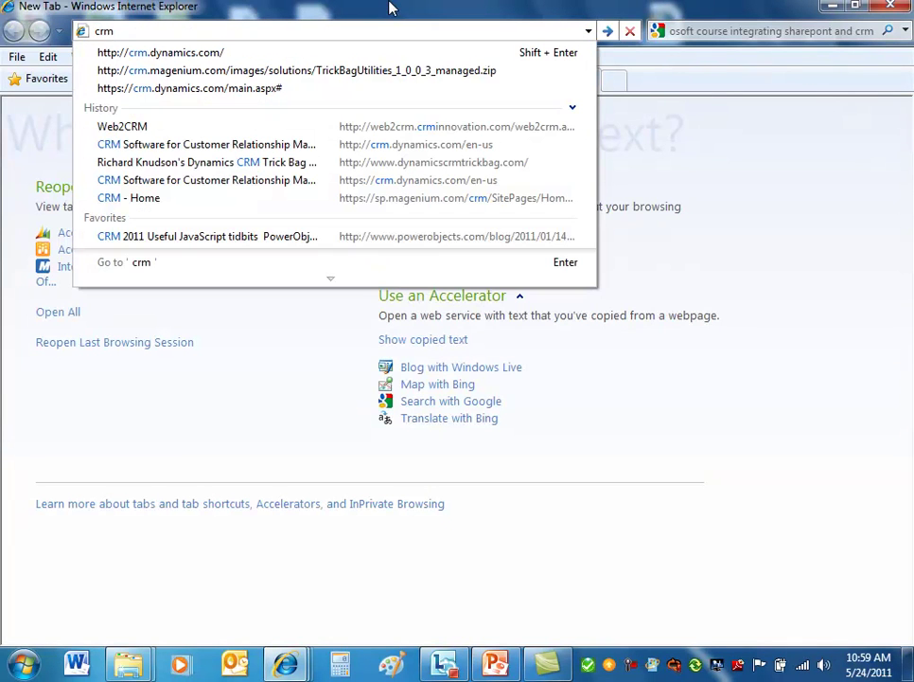
{"action": "key", "text": "Down"}
{"action": "key", "text": "Return"}
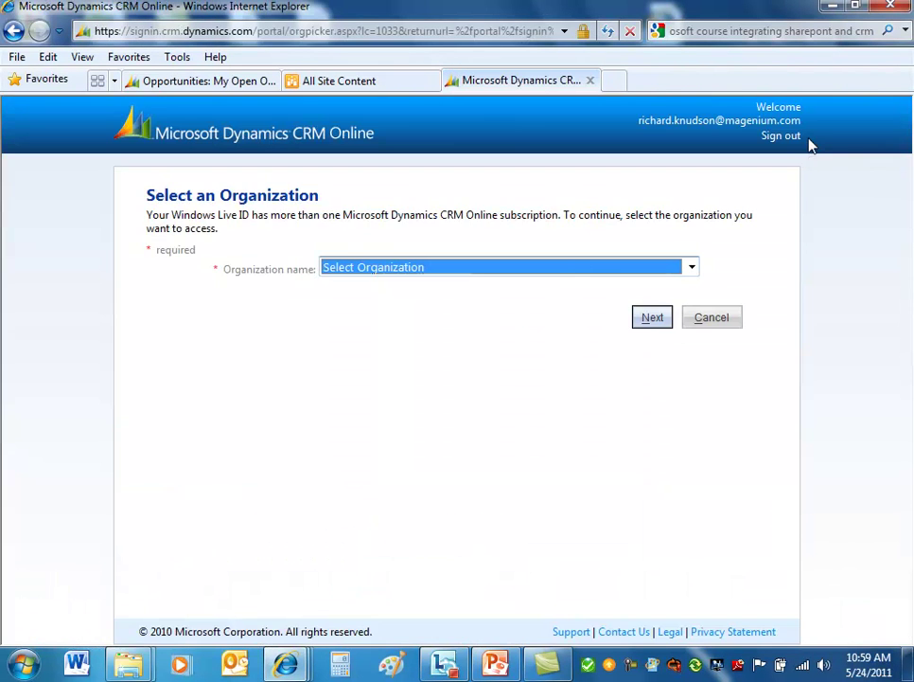
{"action": "left_click", "coordinate": [379, 271]}
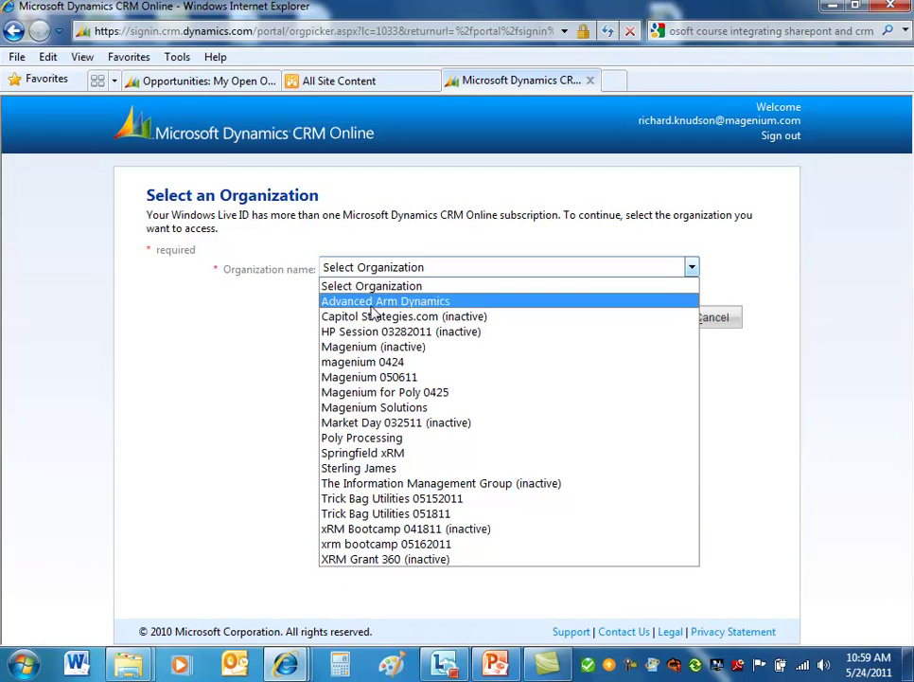
{"action": "left_click", "coordinate": [367, 407]}
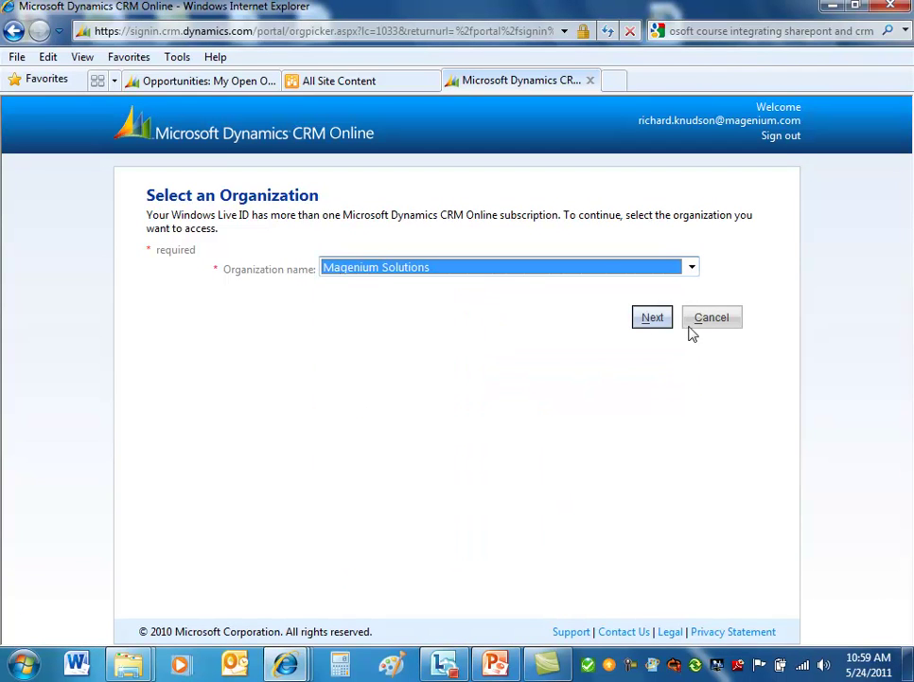
{"action": "left_click", "coordinate": [659, 315]}
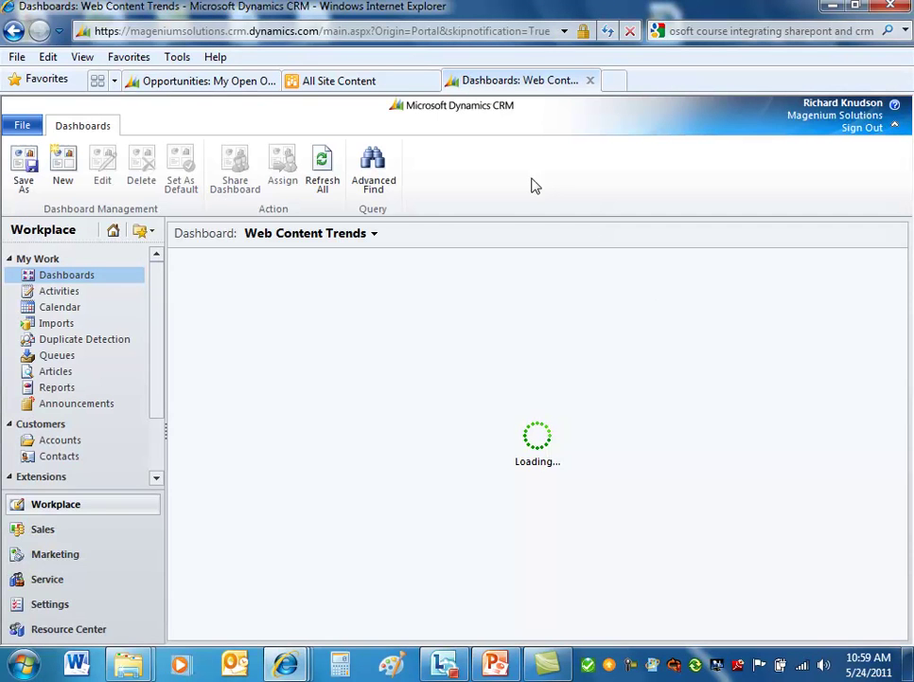
Bring up the Document Management Settings dialog from the CRM Settings area
{"action": "left_click", "coordinate": [57, 608]}
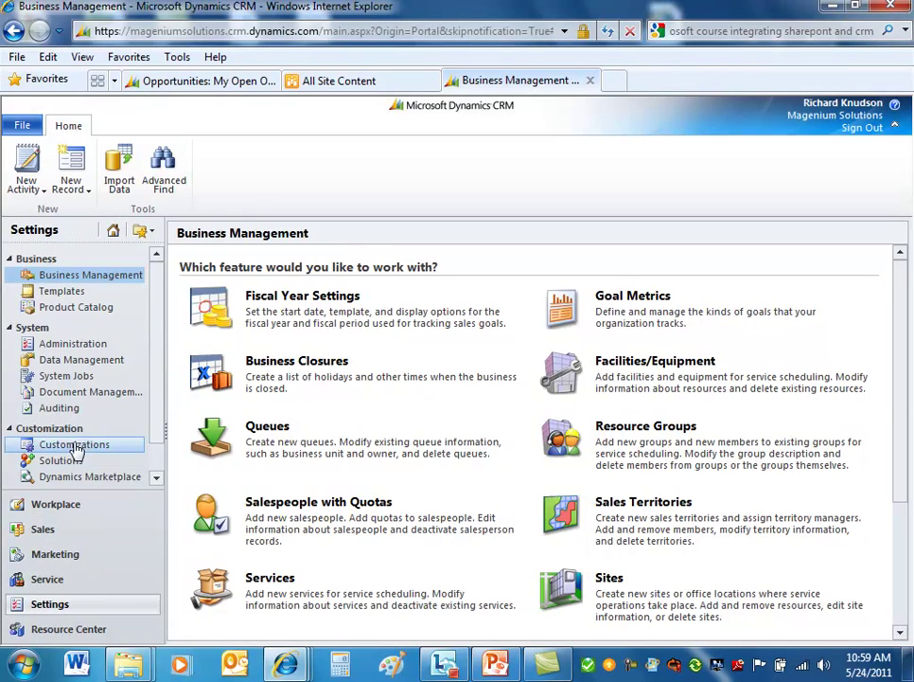
{"action": "left_click", "coordinate": [93, 393]}
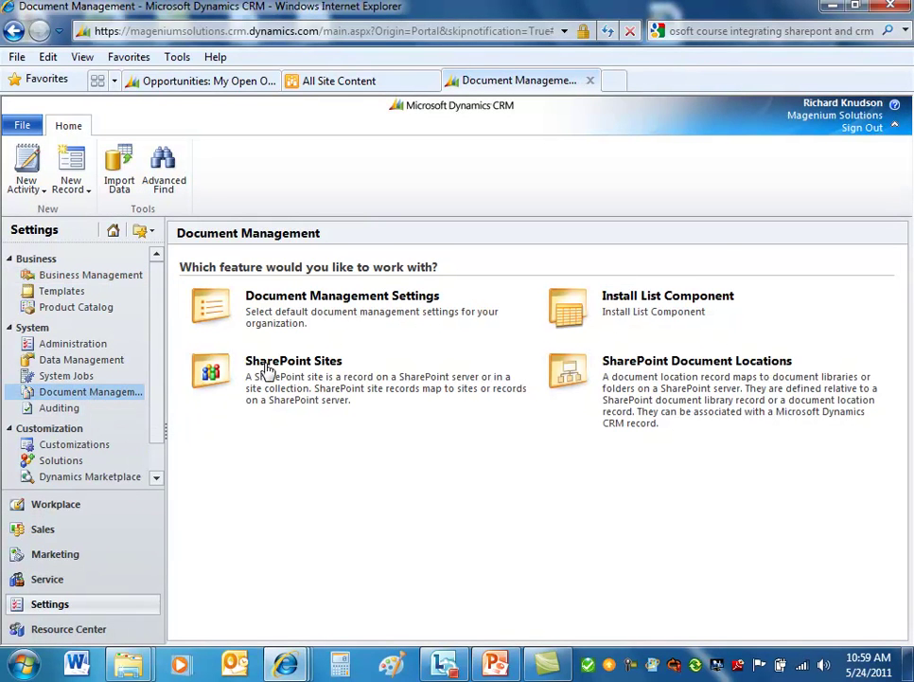
{"action": "left_click", "coordinate": [337, 299]}
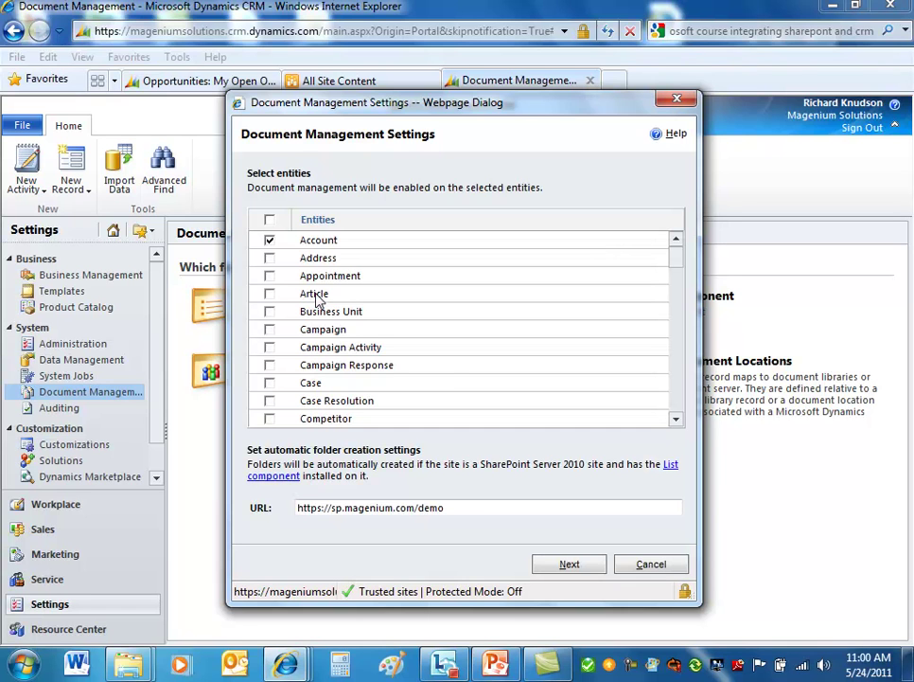
Review the SharePoint URL and enabled entities, then cancel Document Management Settings unsaved
{"action": "left_click", "coordinate": [481, 503]}
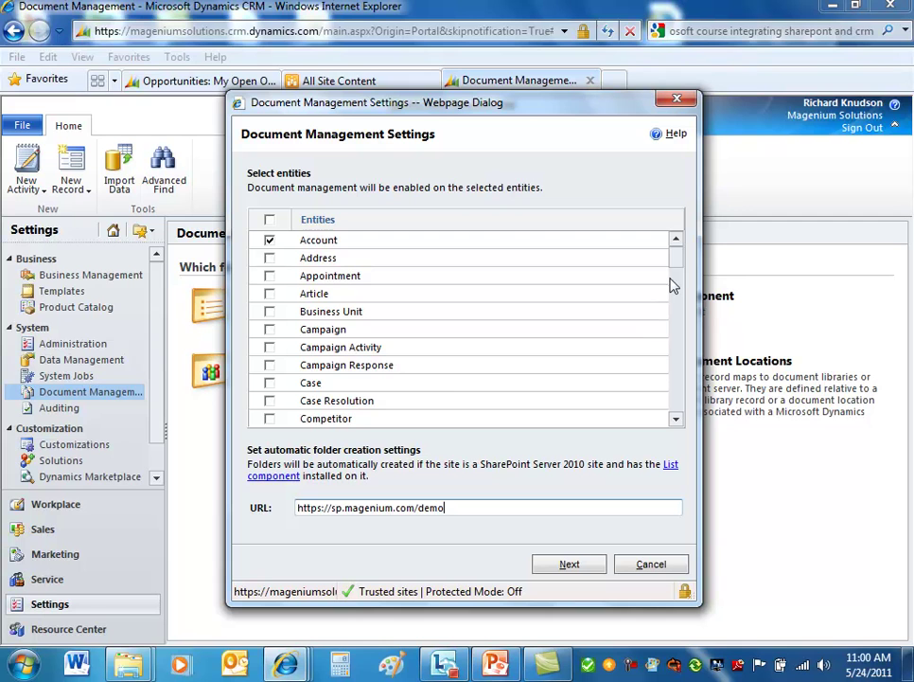
{"action": "left_click", "coordinate": [678, 374]}
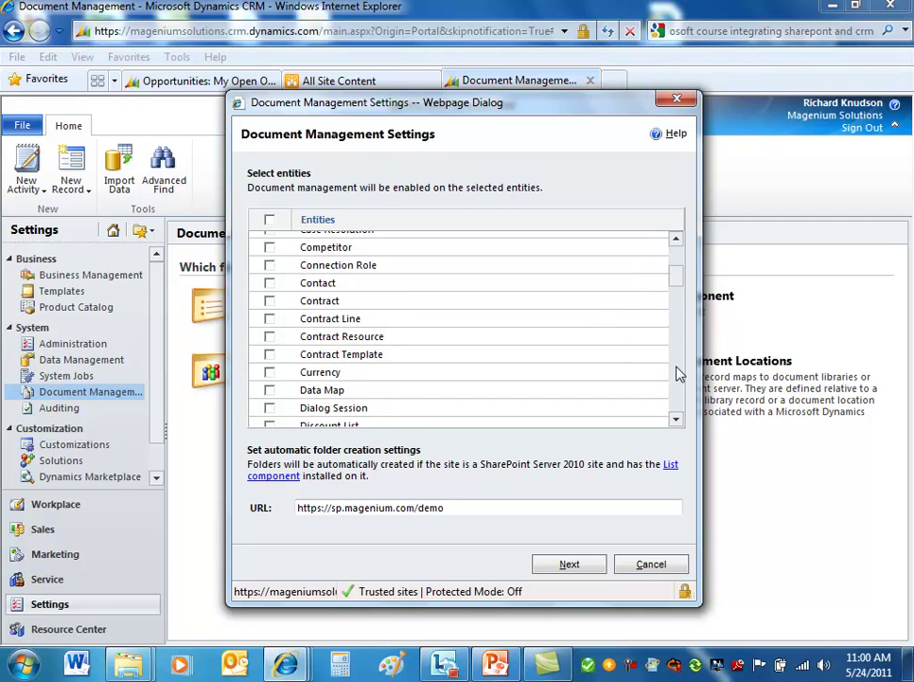
{"action": "left_click", "coordinate": [677, 374]}
{"action": "left_click", "coordinate": [677, 374]}
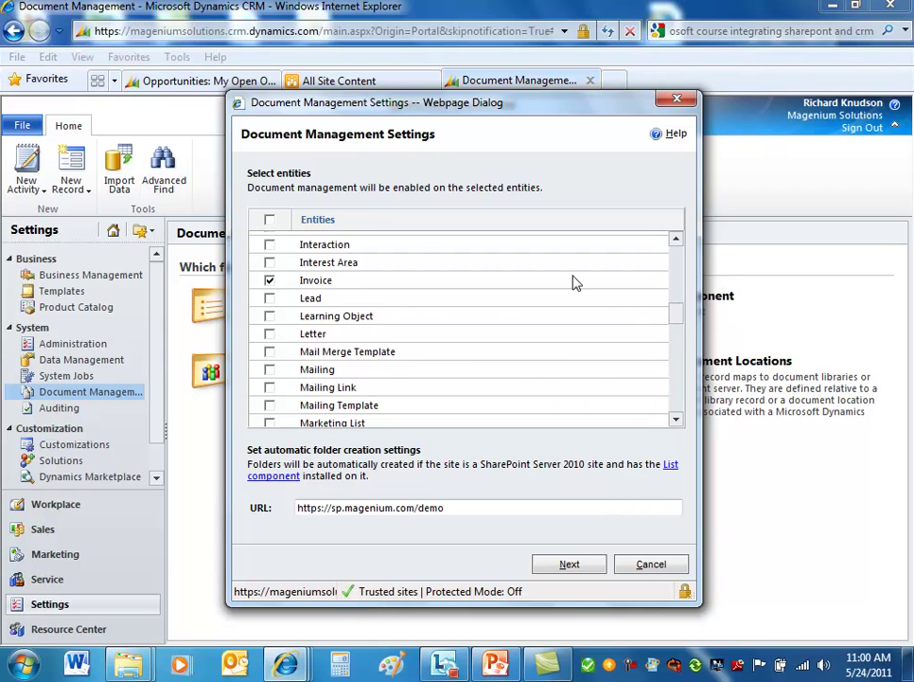
{"action": "left_click", "coordinate": [678, 391]}
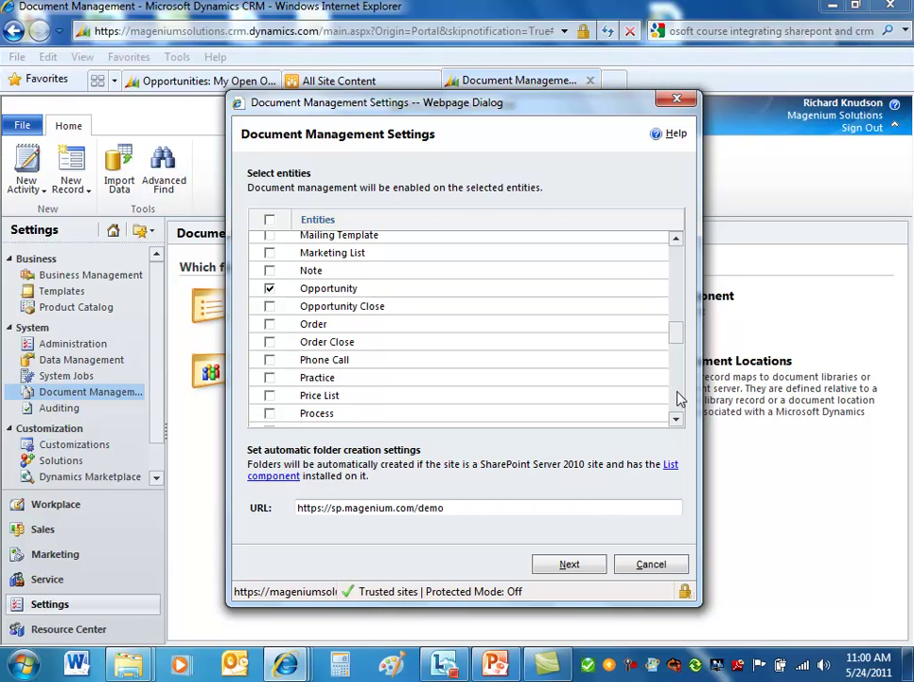
{"action": "left_click", "coordinate": [678, 399]}
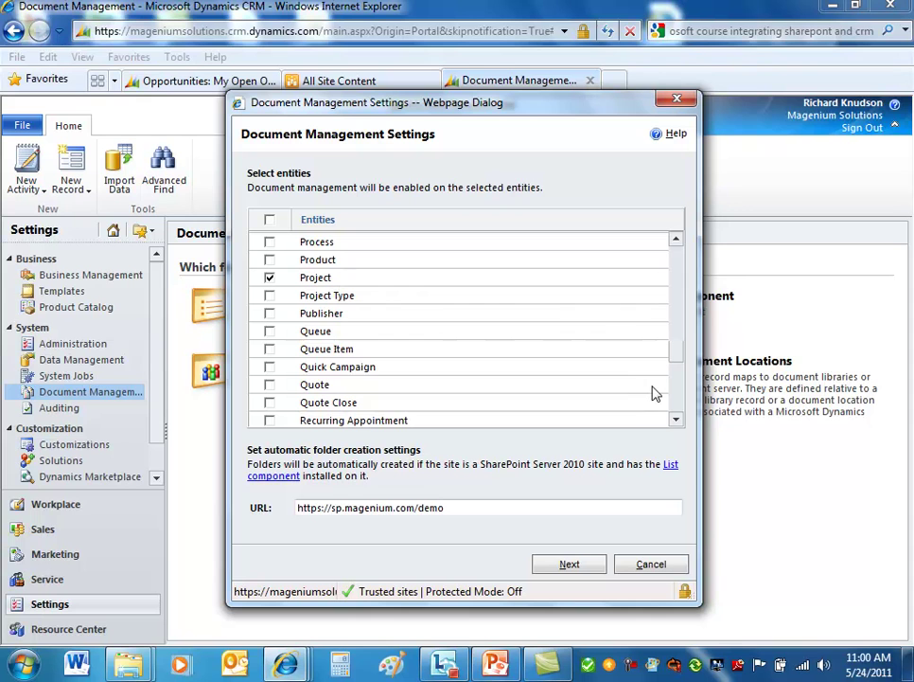
{"action": "left_click", "coordinate": [677, 405]}
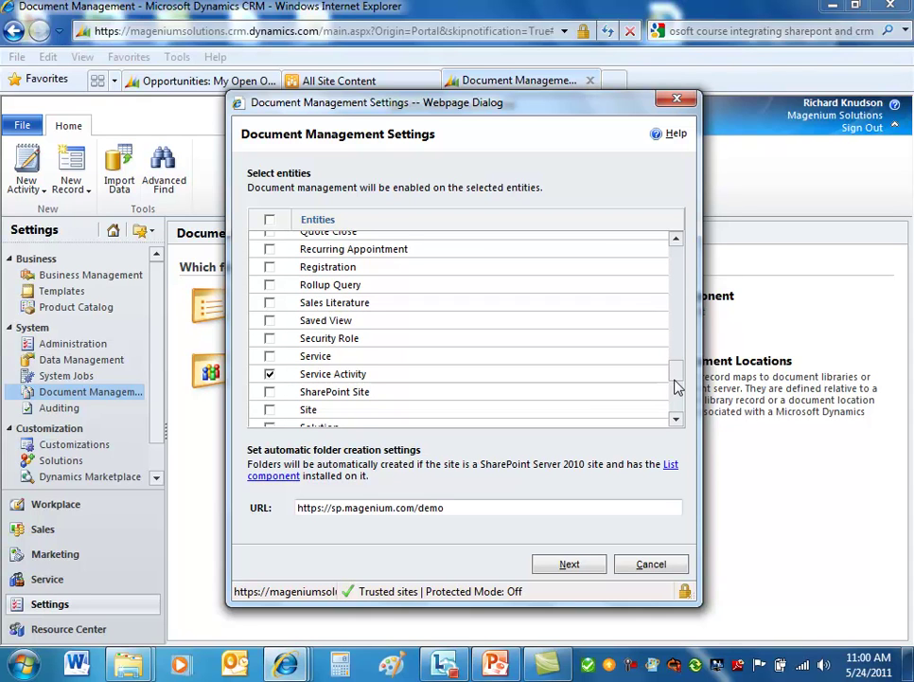
{"action": "scroll", "coordinate": [678, 386], "scroll_direction": "down", "scroll_amount": 5}
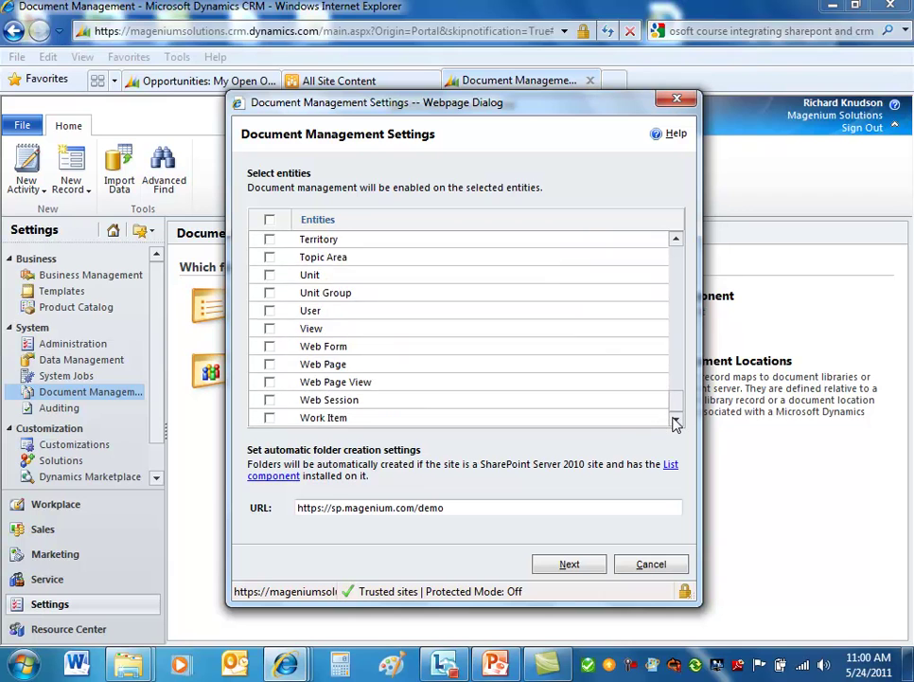
{"action": "scroll", "coordinate": [676, 397], "scroll_direction": "up", "scroll_amount": 5}
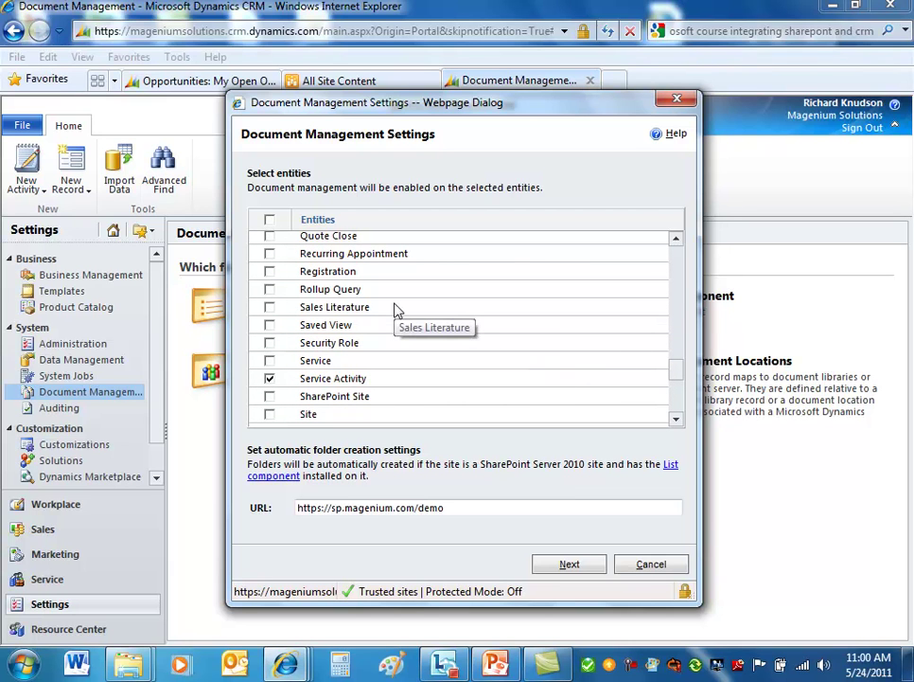
{"action": "left_click", "coordinate": [651, 565]}
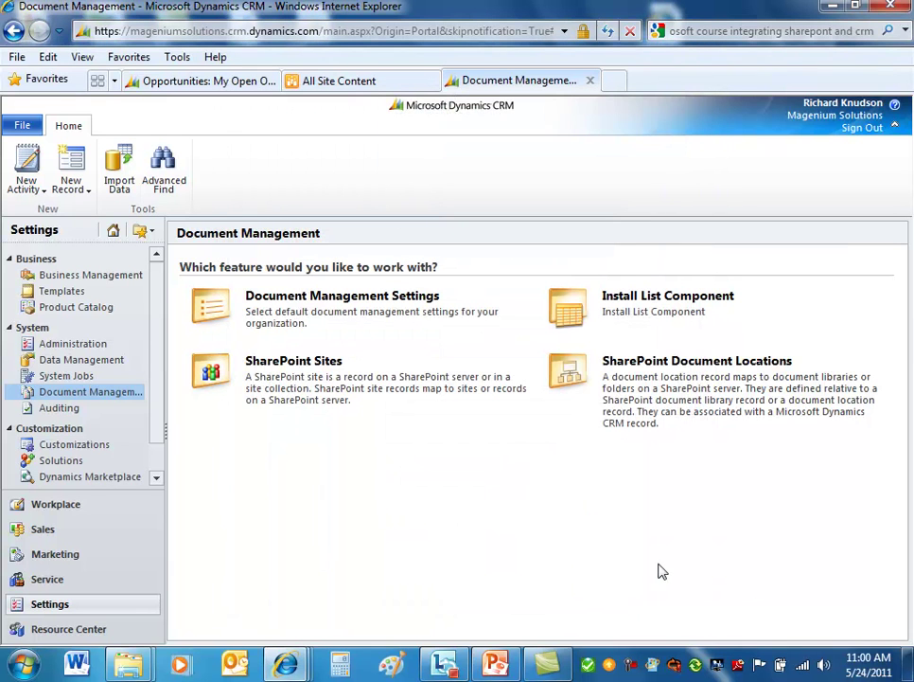
Return to the Trick Bag Utilities CRM tab and open its Document Management settings page
{"action": "left_click", "coordinate": [345, 81]}
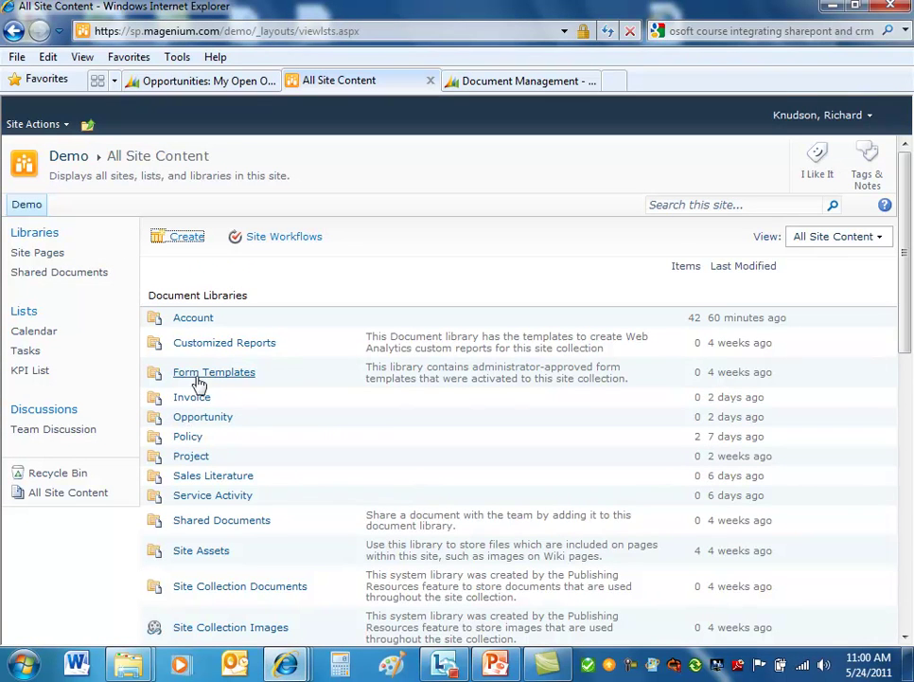
{"action": "left_click", "coordinate": [192, 82]}
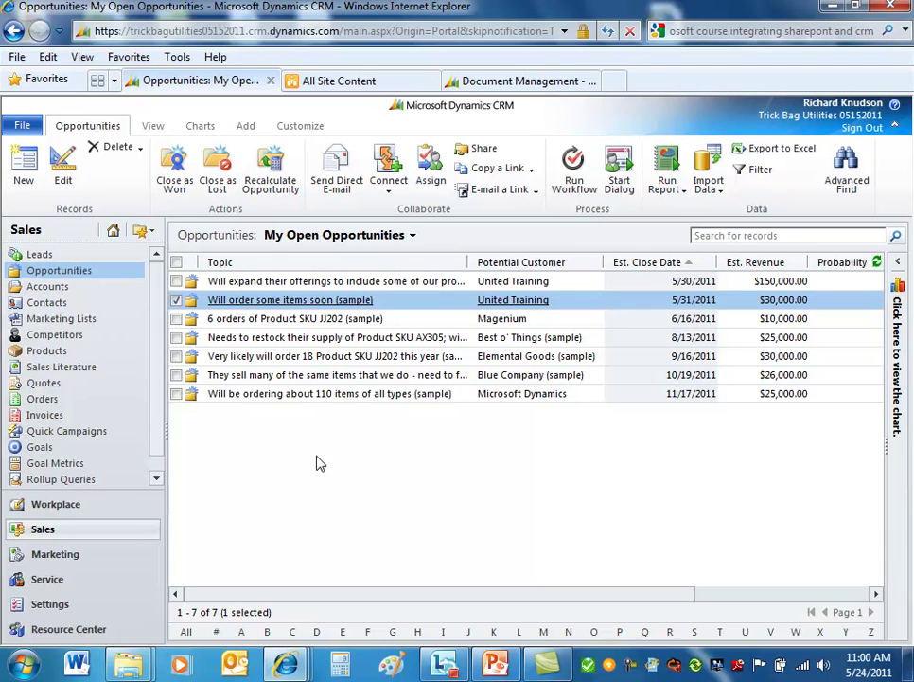
{"action": "left_click", "coordinate": [228, 31]}
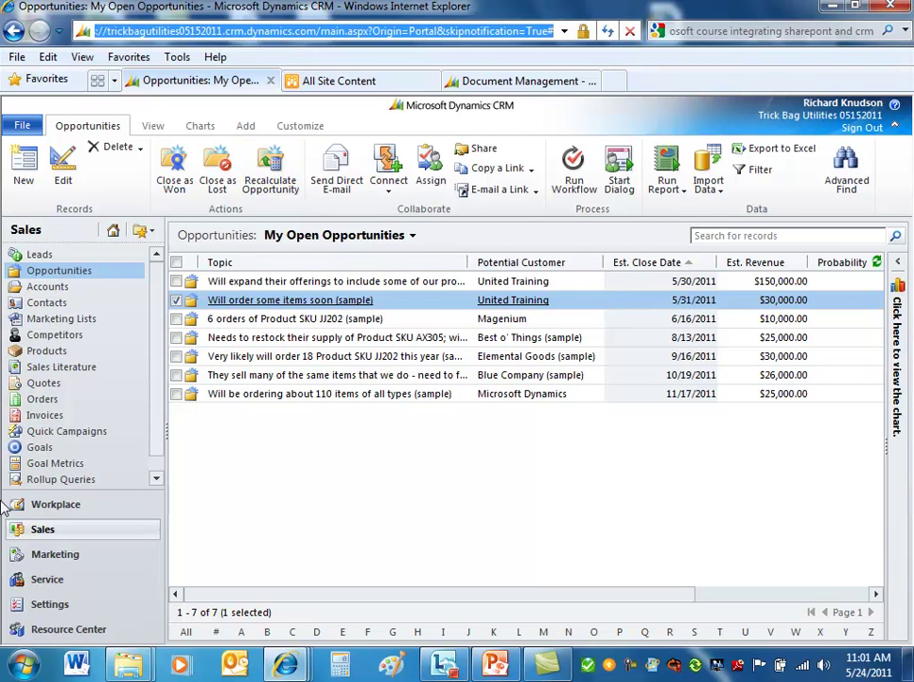
{"action": "left_click", "coordinate": [63, 611]}
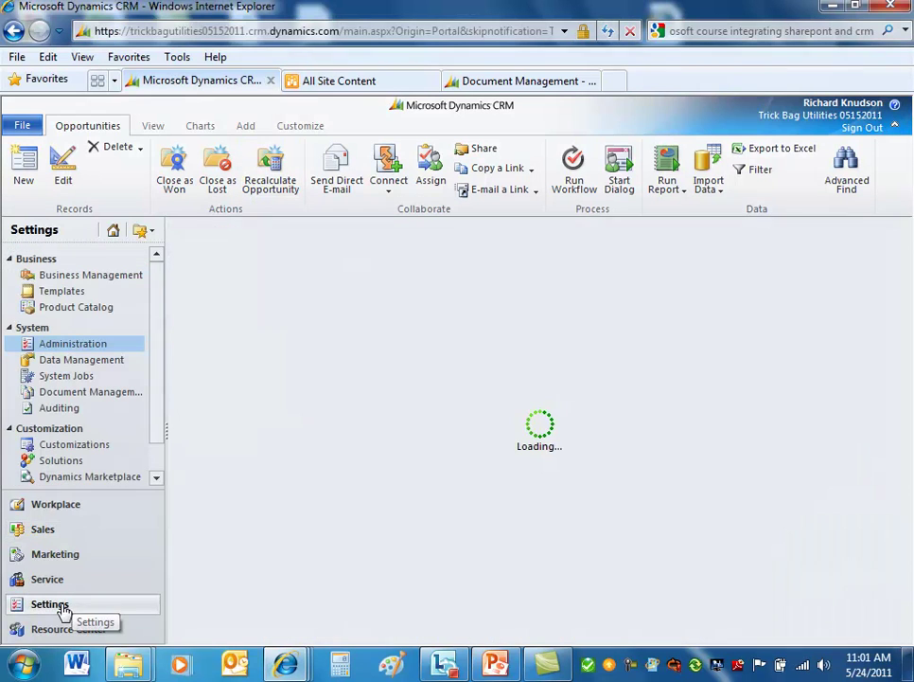
{"action": "left_click", "coordinate": [80, 399]}
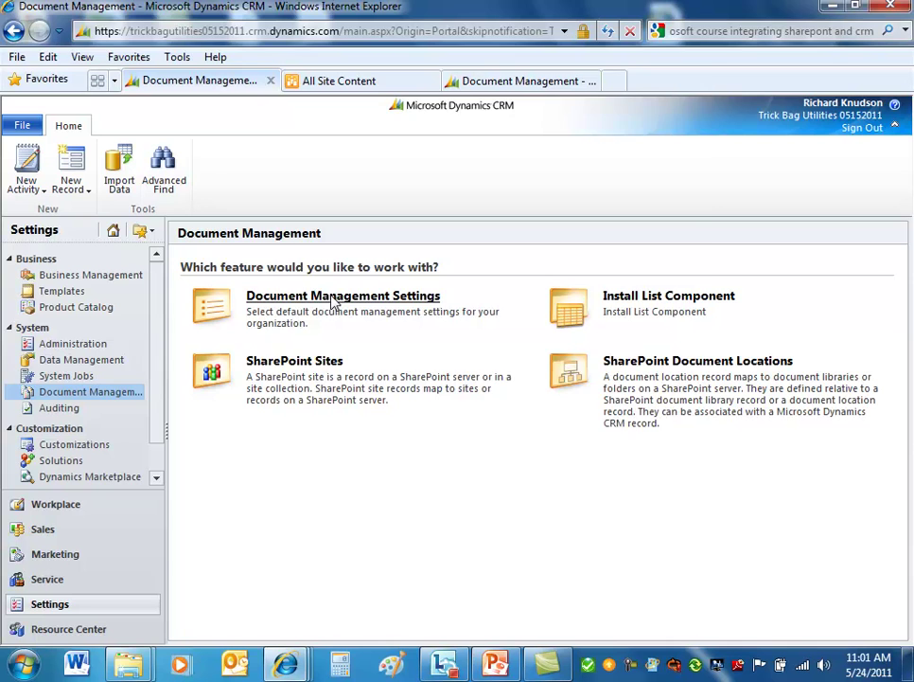
{"action": "left_click", "coordinate": [333, 297]}
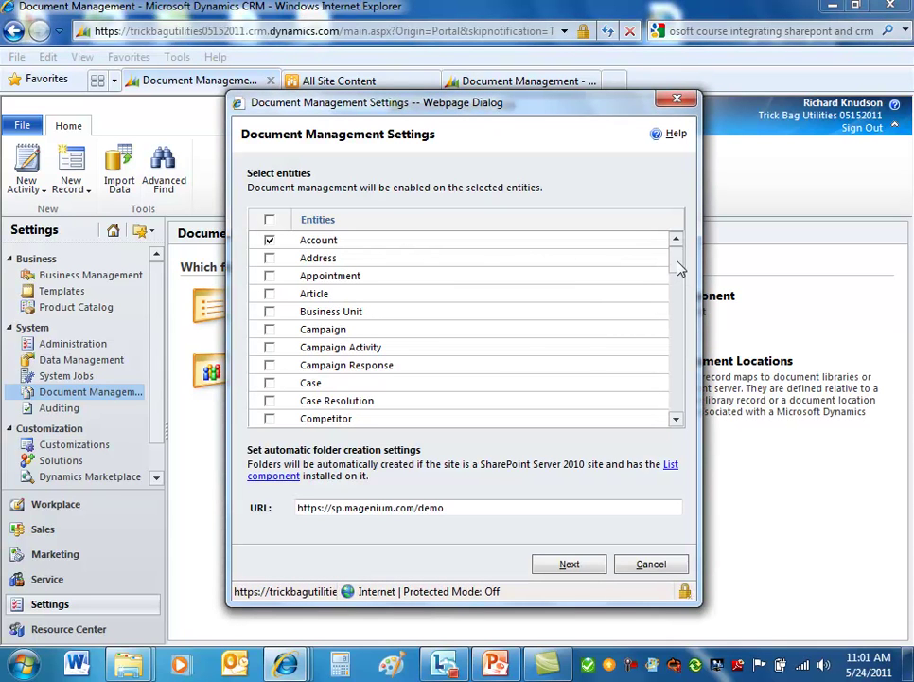
{"action": "left_click_drag", "start_coordinate": [679, 268], "coordinate": [675, 365]}
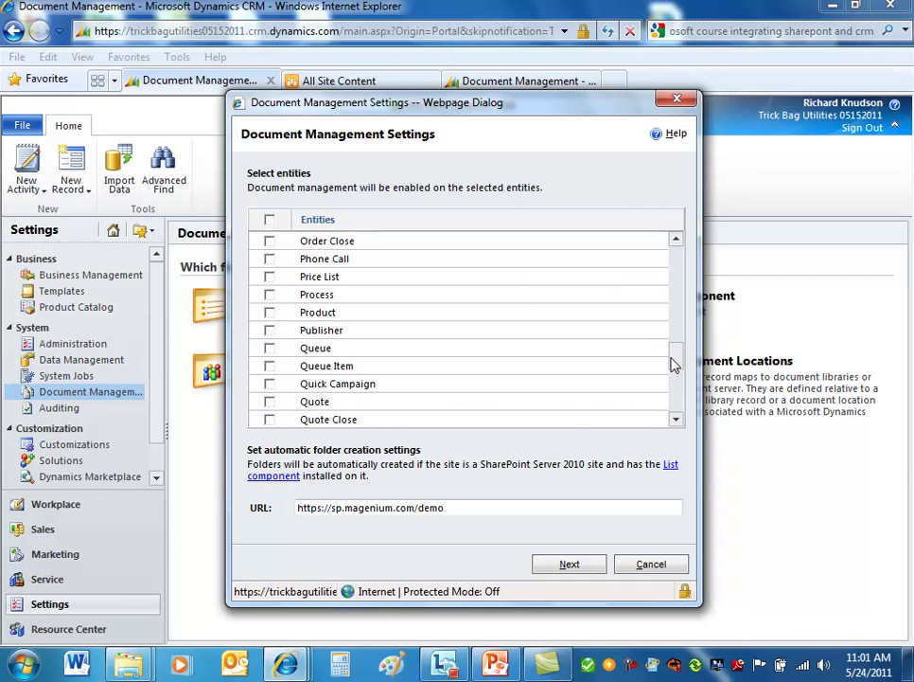
{"action": "left_click", "coordinate": [270, 317]}
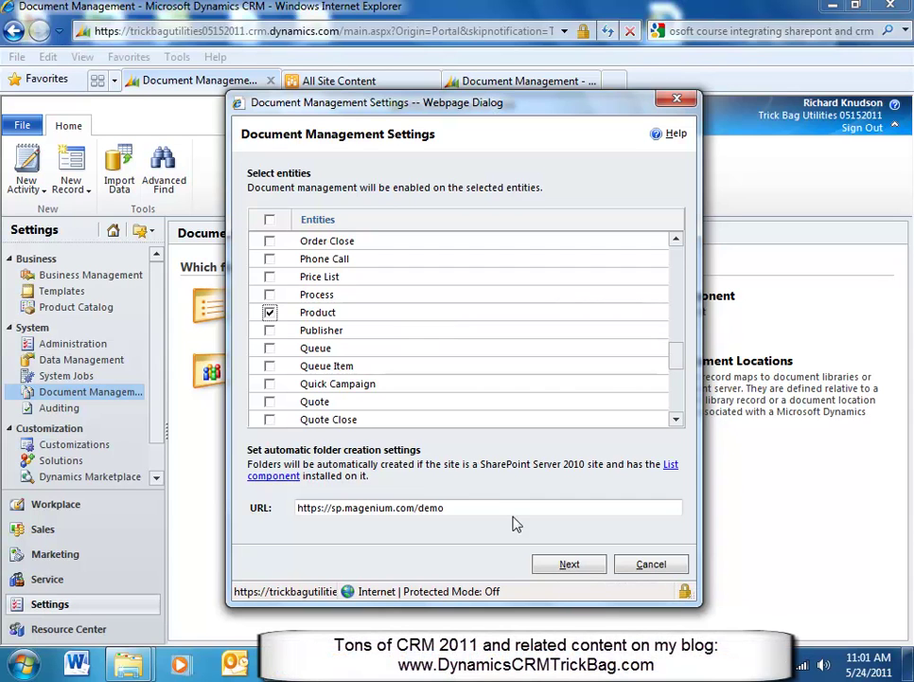
{"action": "left_click", "coordinate": [570, 565]}
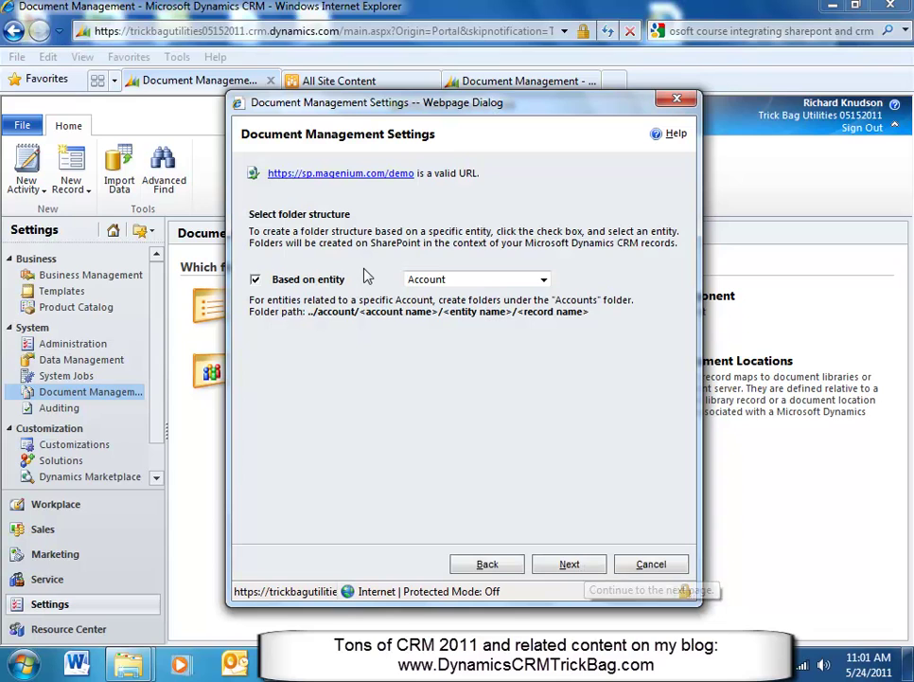
Keep Account as the folder-structure entity and proceed to the Account, Product, Sales Literature libraries
{"action": "left_click", "coordinate": [543, 280]}
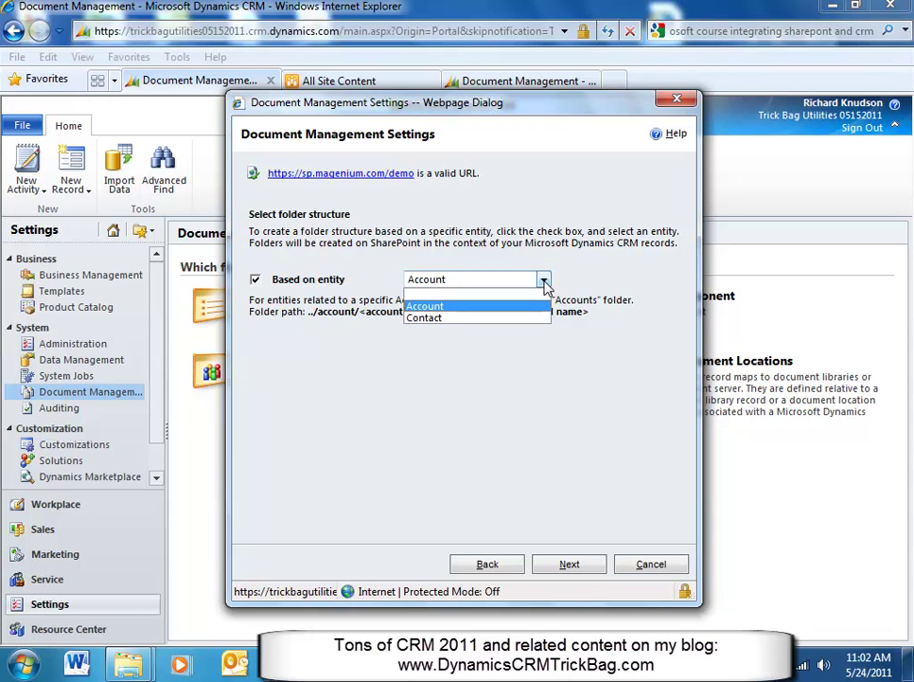
{"action": "left_click", "coordinate": [444, 307]}
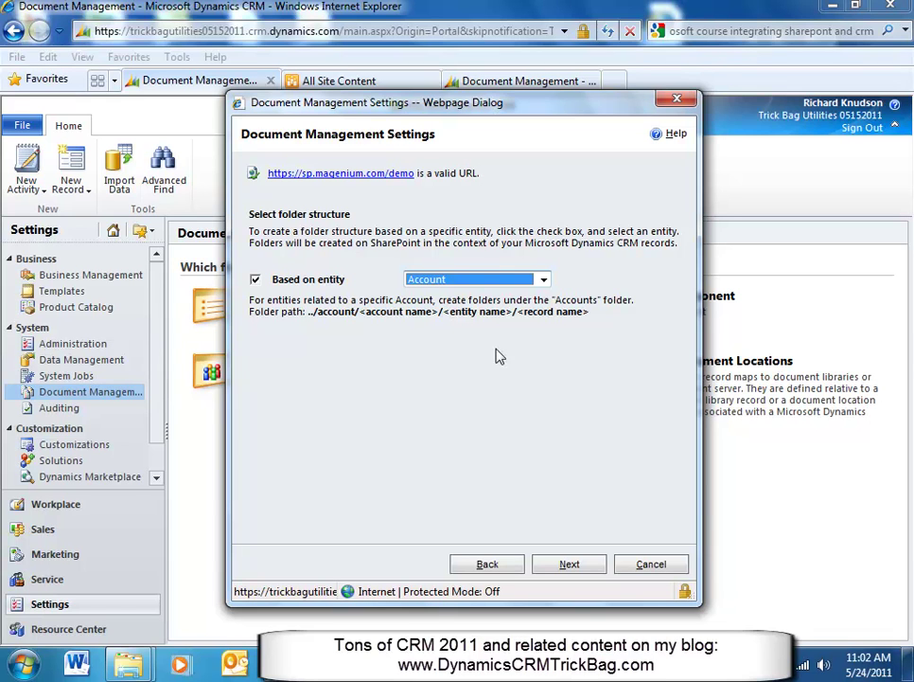
{"action": "left_click", "coordinate": [572, 565]}
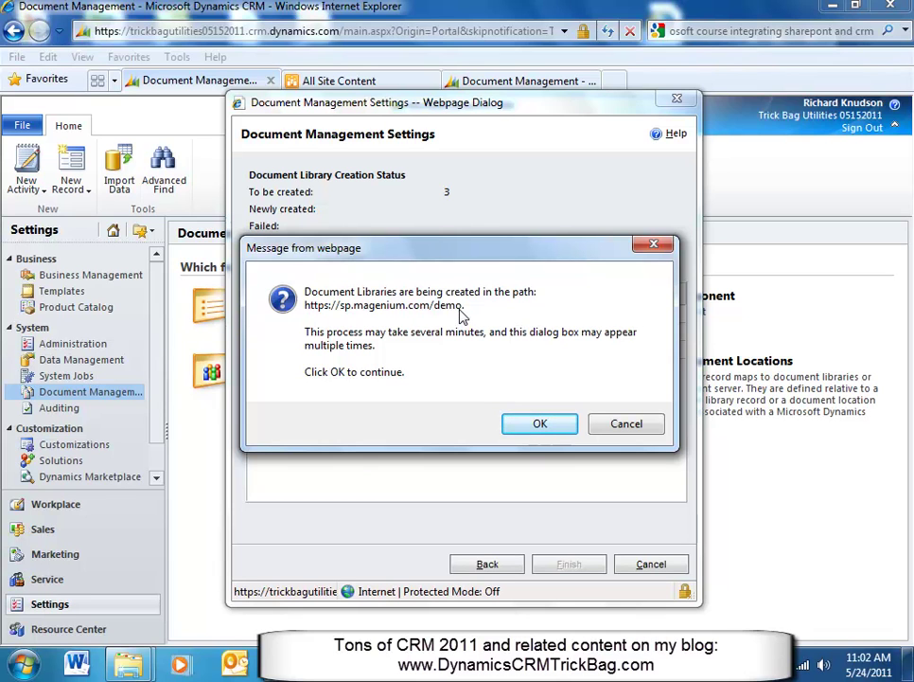
Confirm the library creation, check Product was newly created, and finish the wizard
{"action": "left_click", "coordinate": [535, 424]}
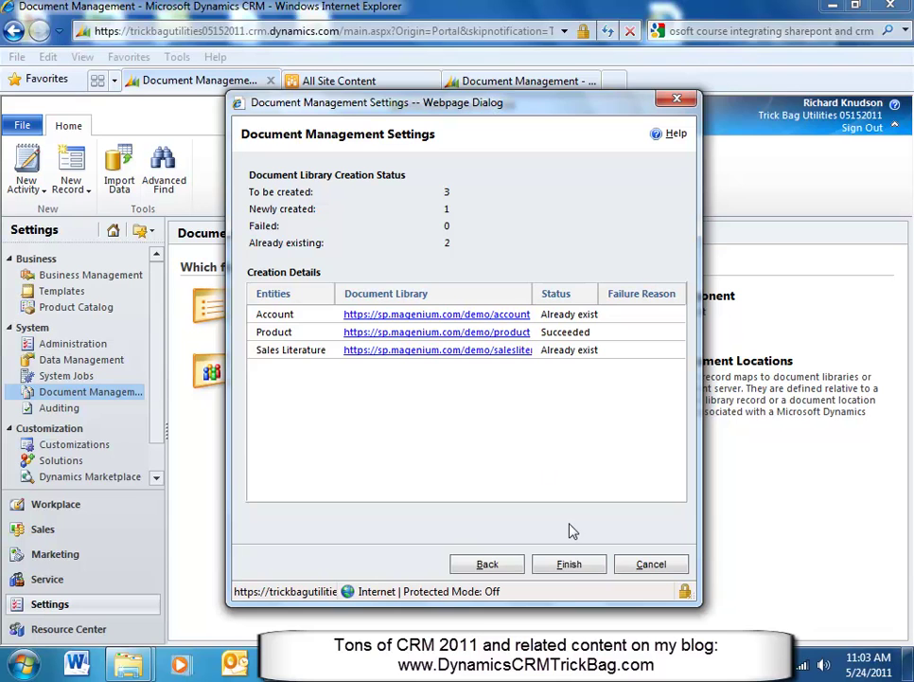
{"action": "left_click", "coordinate": [570, 566]}
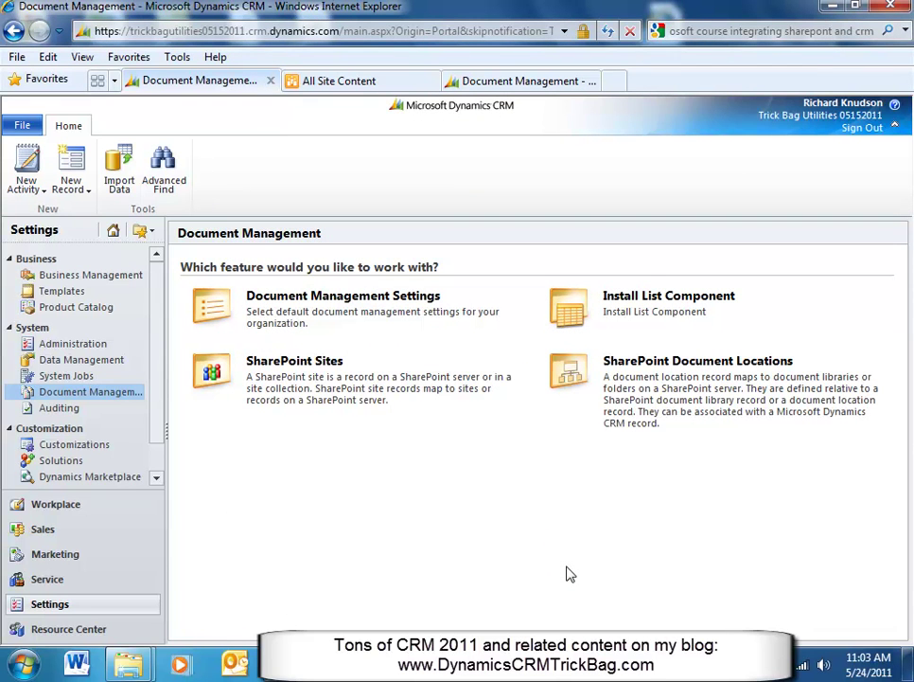
Refresh SharePoint's All Site Content and open the empty Product library
{"action": "left_click", "coordinate": [326, 84]}
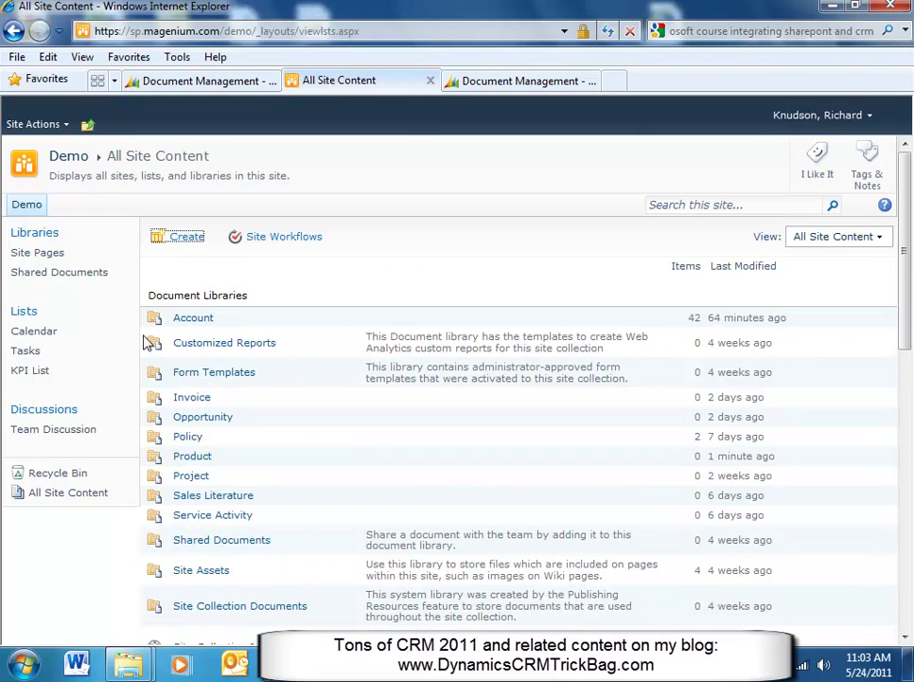
{"action": "left_click", "coordinate": [80, 493]}
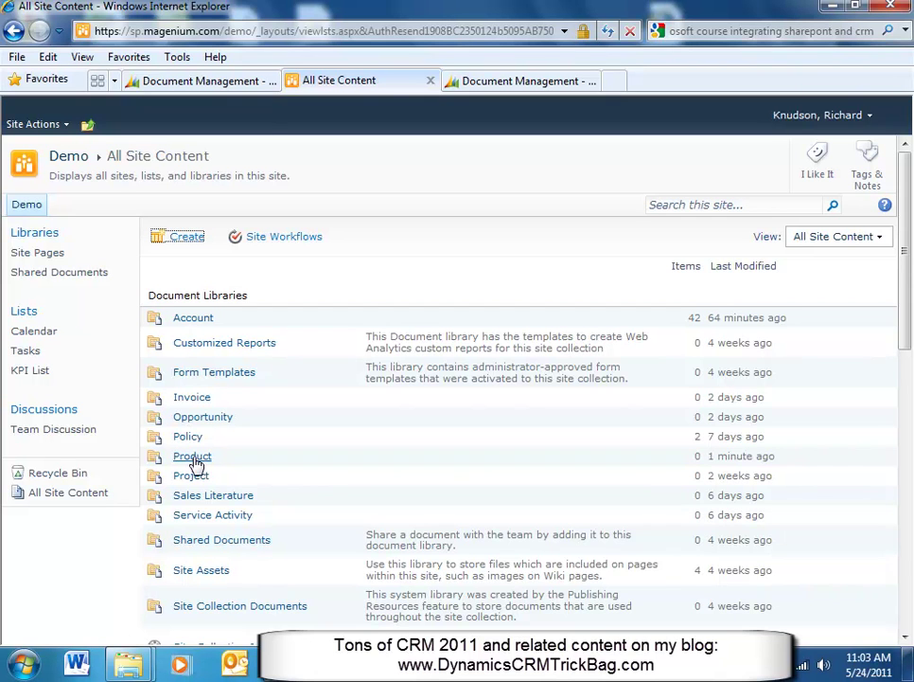
{"action": "left_click", "coordinate": [194, 459]}
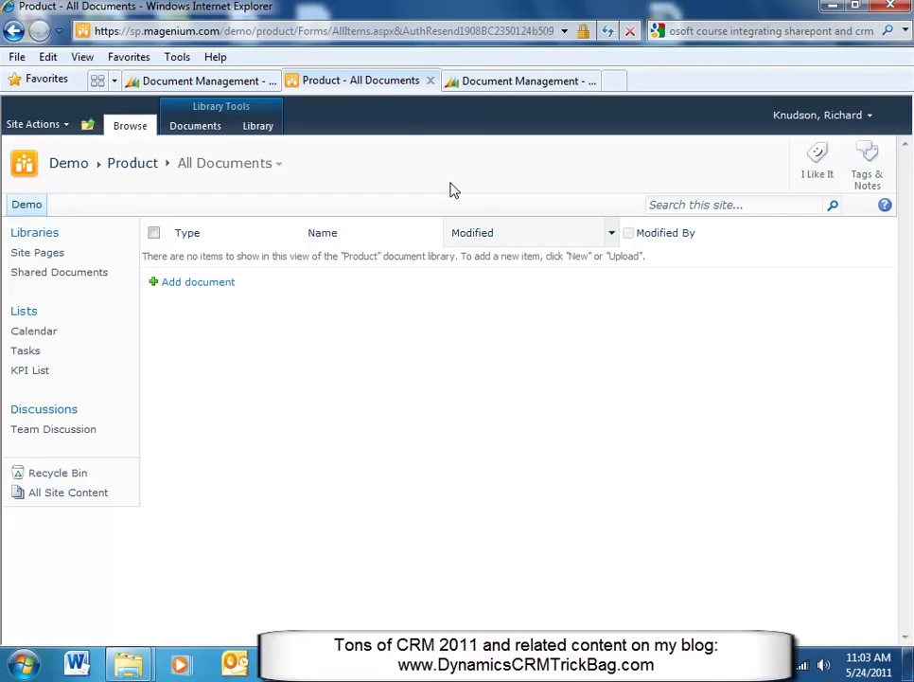
Go to Sales > Products in CRM and start a new Product record
{"action": "left_click", "coordinate": [232, 85]}
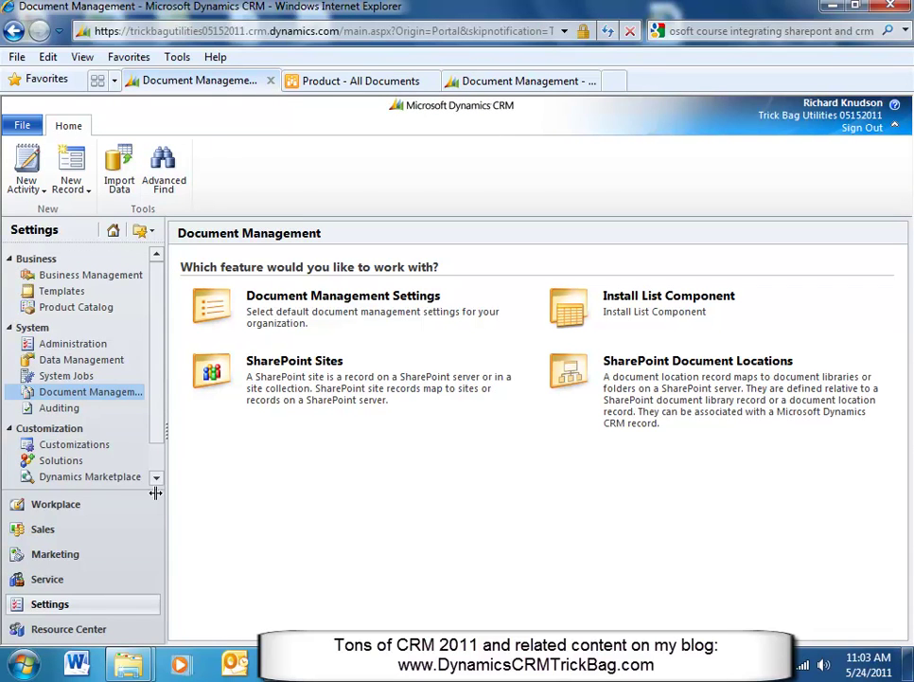
{"action": "left_click", "coordinate": [68, 540]}
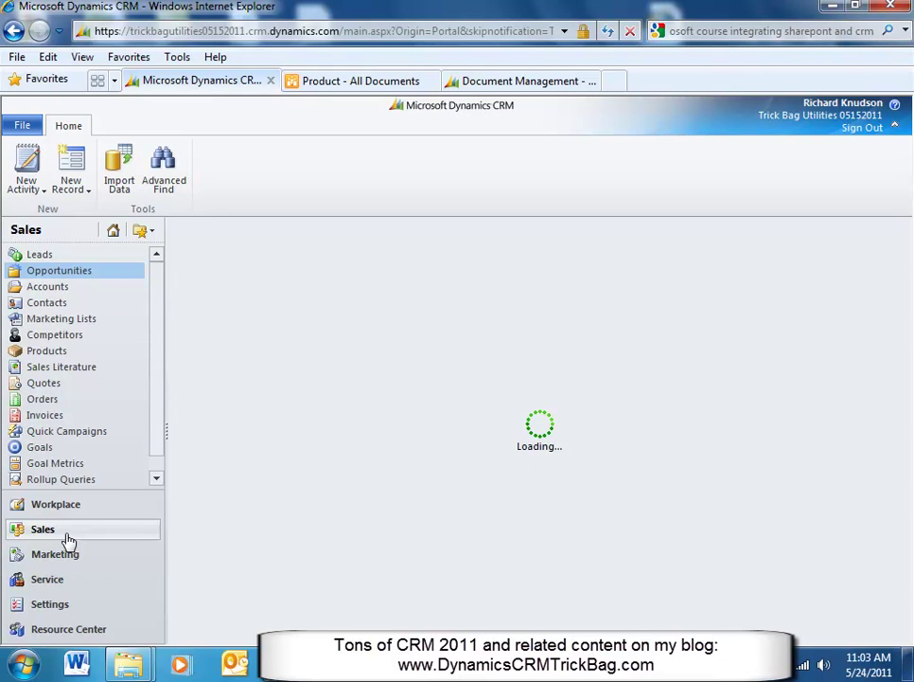
{"action": "left_click", "coordinate": [47, 352]}
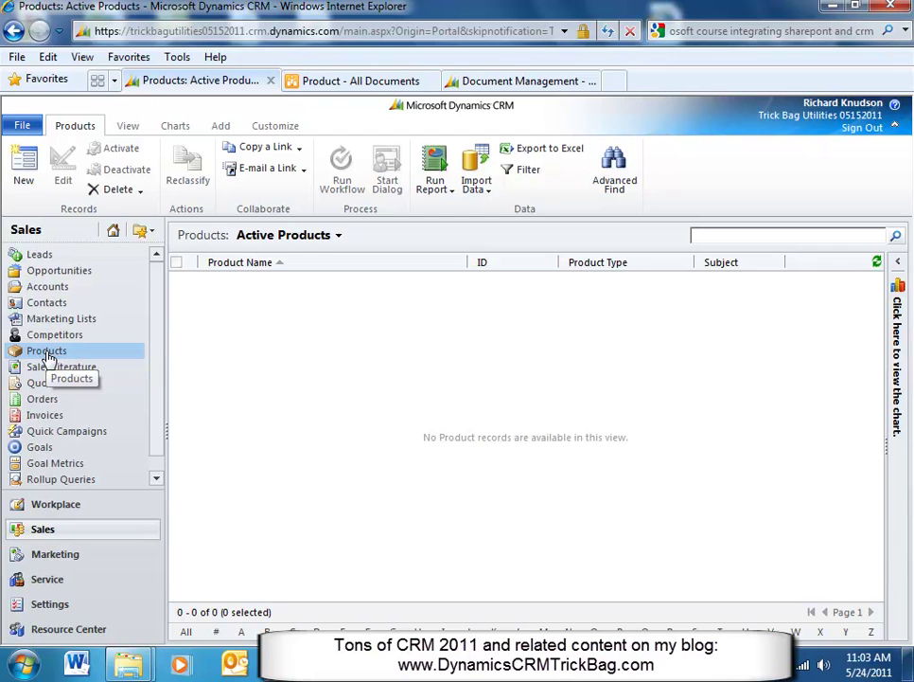
{"action": "left_click", "coordinate": [339, 237]}
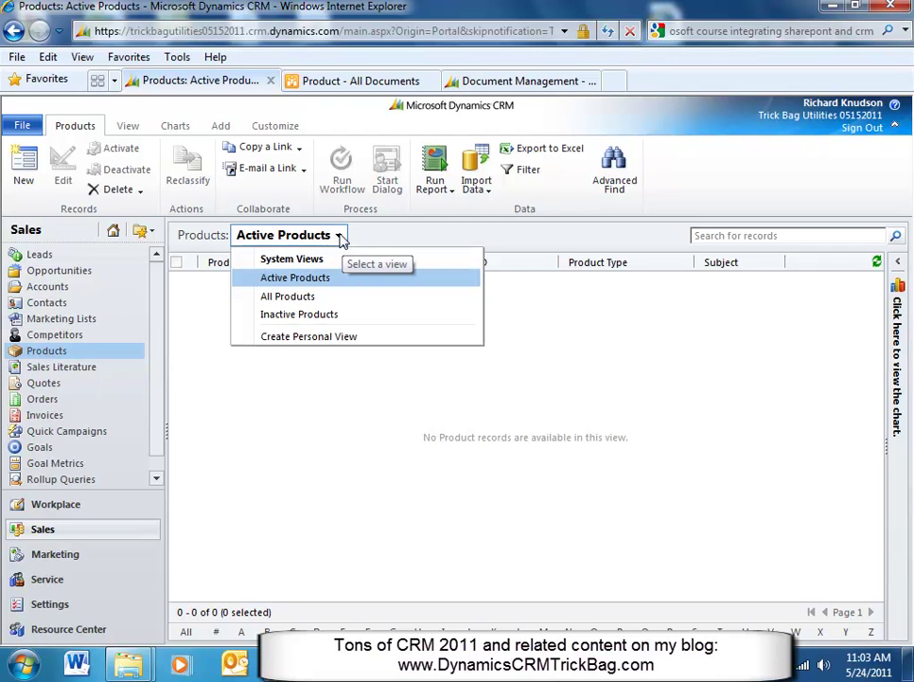
{"action": "left_click", "coordinate": [27, 171]}
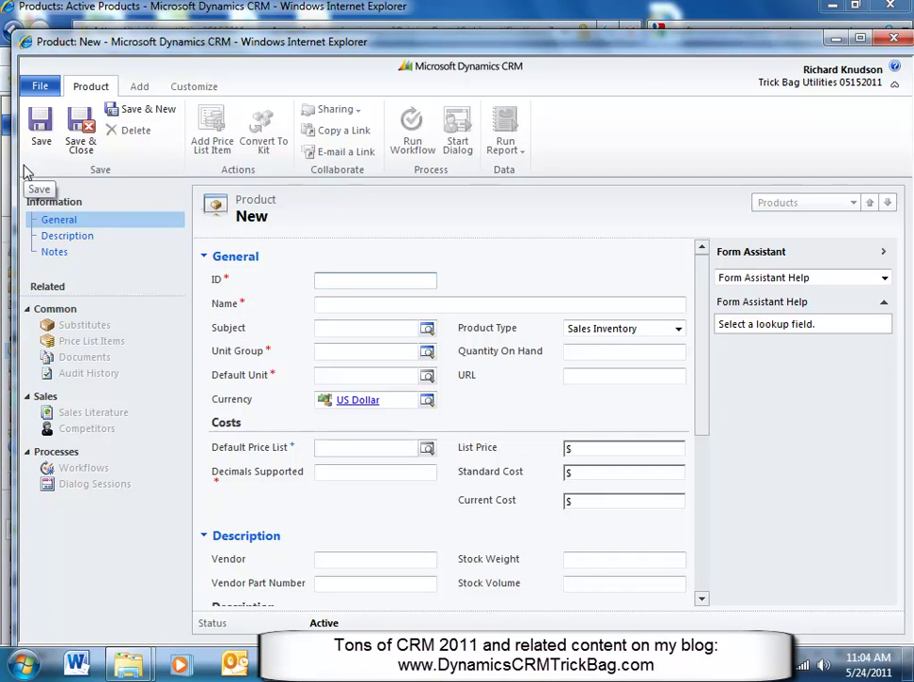
Give the product ID 1 and the name 'Dynamics CRM Training'
{"action": "type", "text": "1"}
{"action": "key", "text": "Tab"}
{"action": "type", "text": "foo"}
{"action": "key", "text": "Tab"}
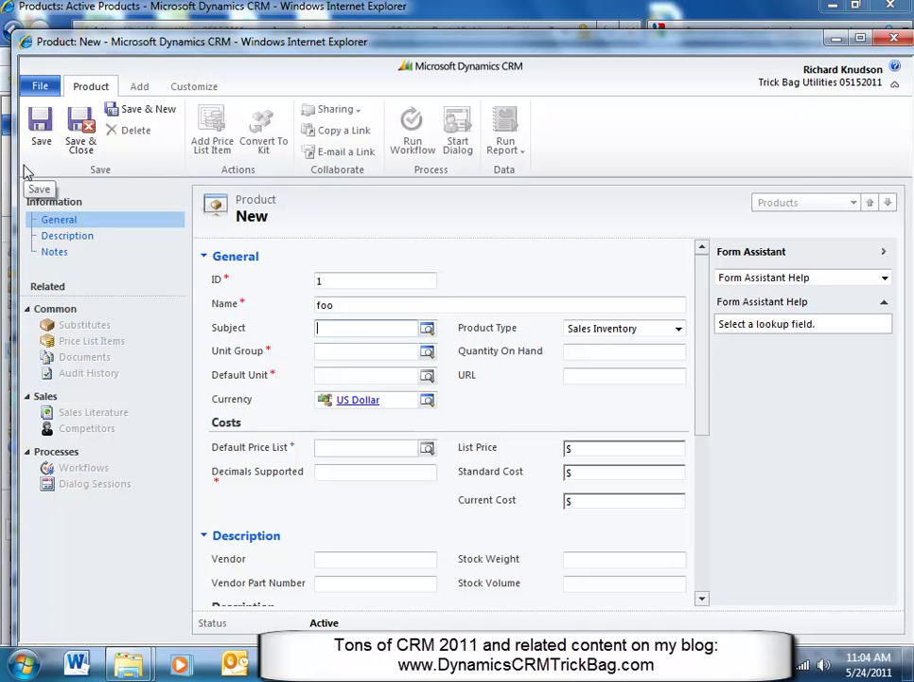
{"action": "left_click", "coordinate": [401, 300]}
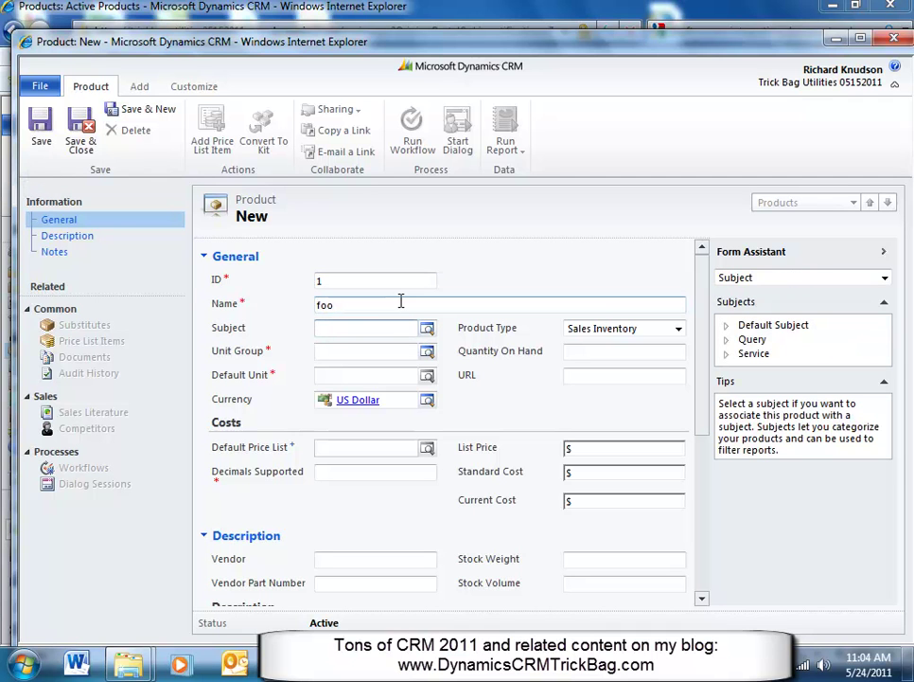
{"action": "key", "text": "BackSpace"}
{"action": "key", "text": "BackSpace"}
{"action": "key", "text": "BackSpace"}
{"action": "type", "text": "Dynami"}
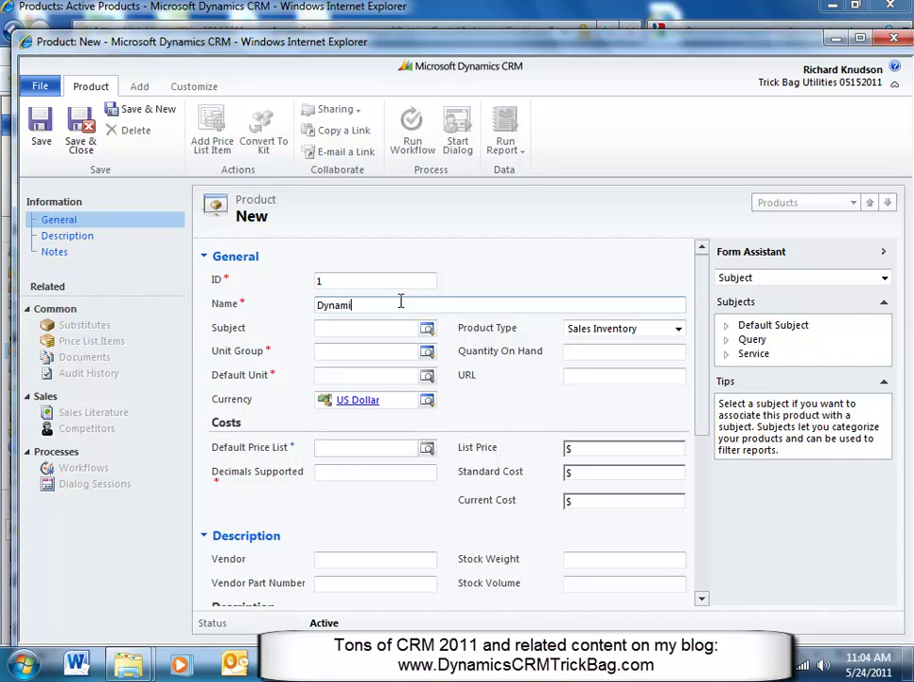
{"action": "type", "text": "cs CRM Training"}
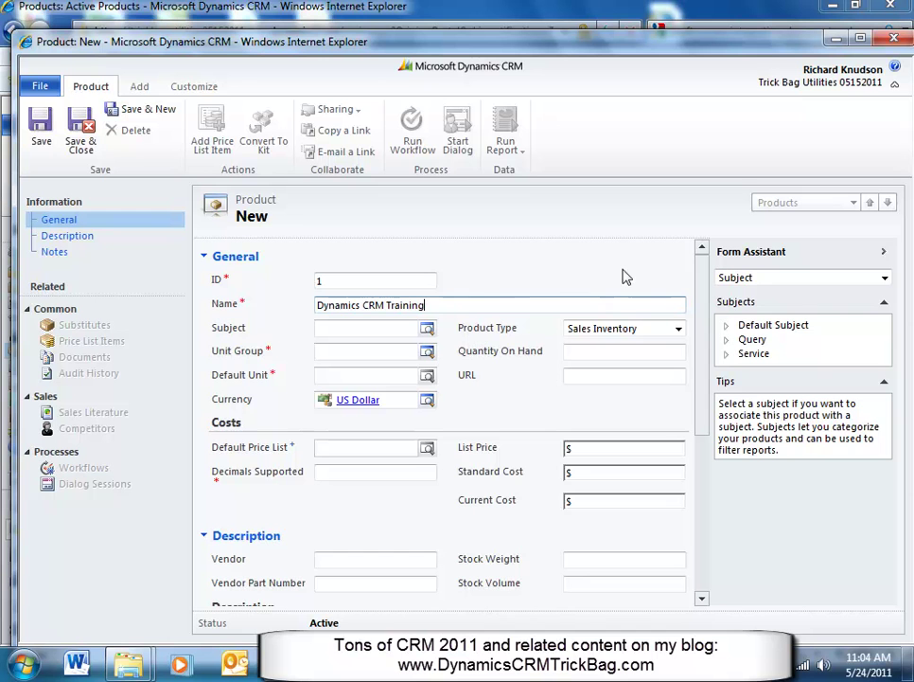
Set Unit Group to Default Unit and Default Unit to Primary Unit
{"action": "left_click", "coordinate": [317, 350]}
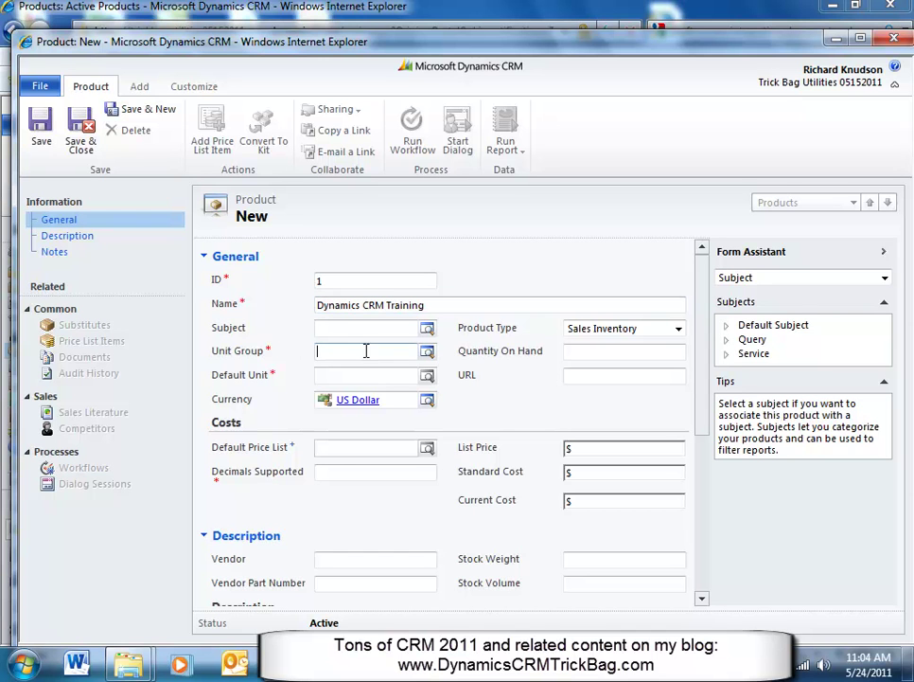
{"action": "left_click", "coordinate": [426, 352]}
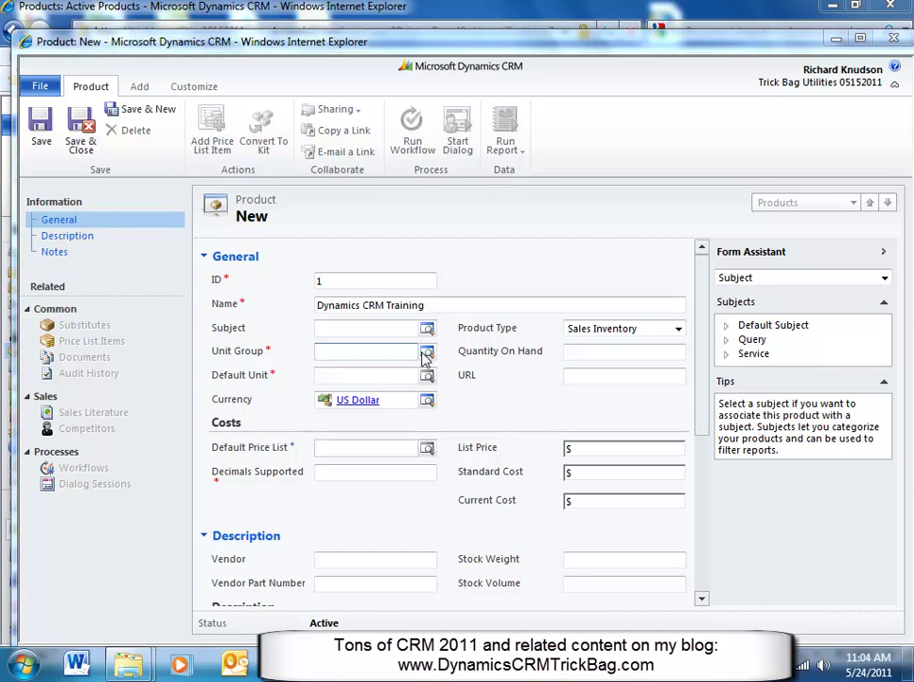
{"action": "left_click", "coordinate": [326, 280]}
{"action": "double_click", "coordinate": [326, 280]}
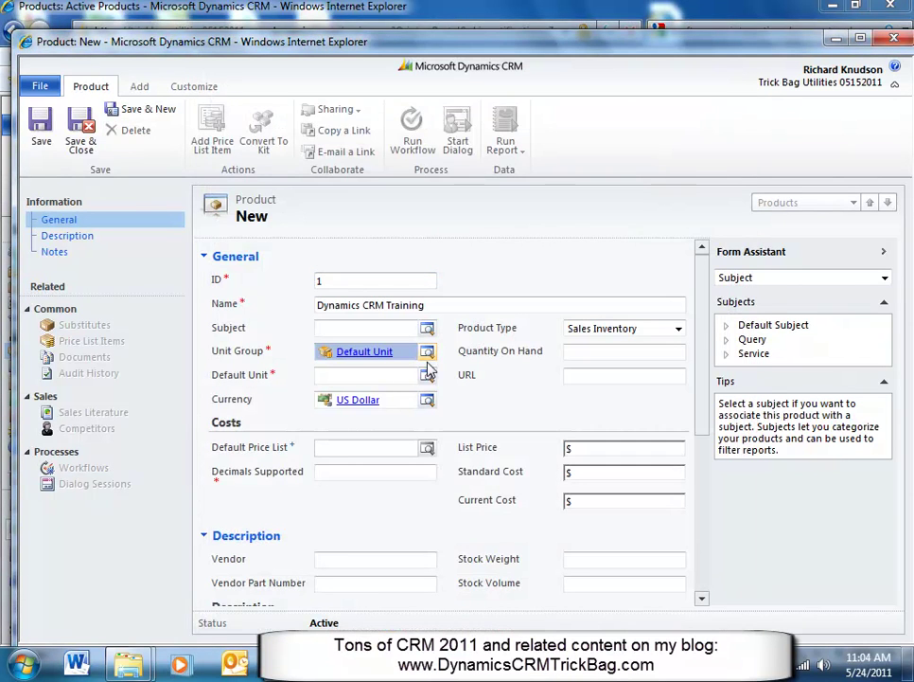
{"action": "left_click", "coordinate": [429, 375]}
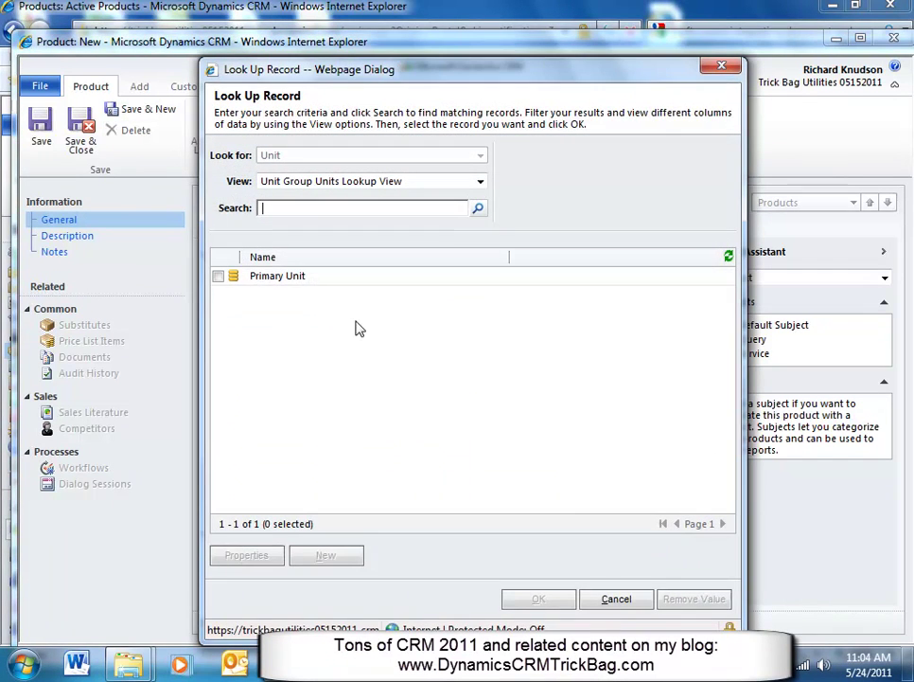
{"action": "double_click", "coordinate": [320, 277]}
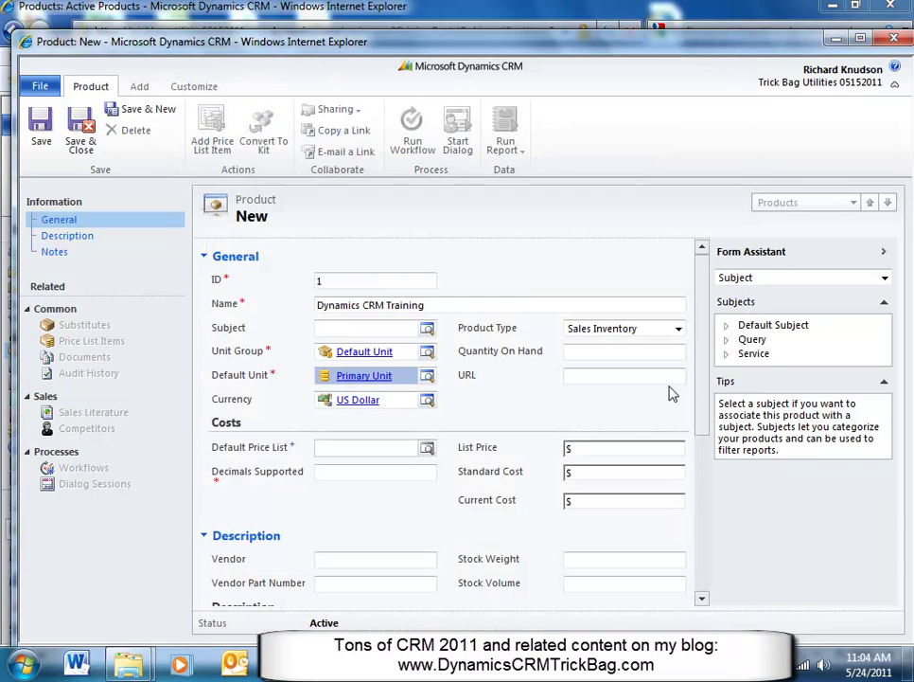
Set Decimals Supported to 0 and List Price to 100, then save the product
{"action": "left_click", "coordinate": [40, 126]}
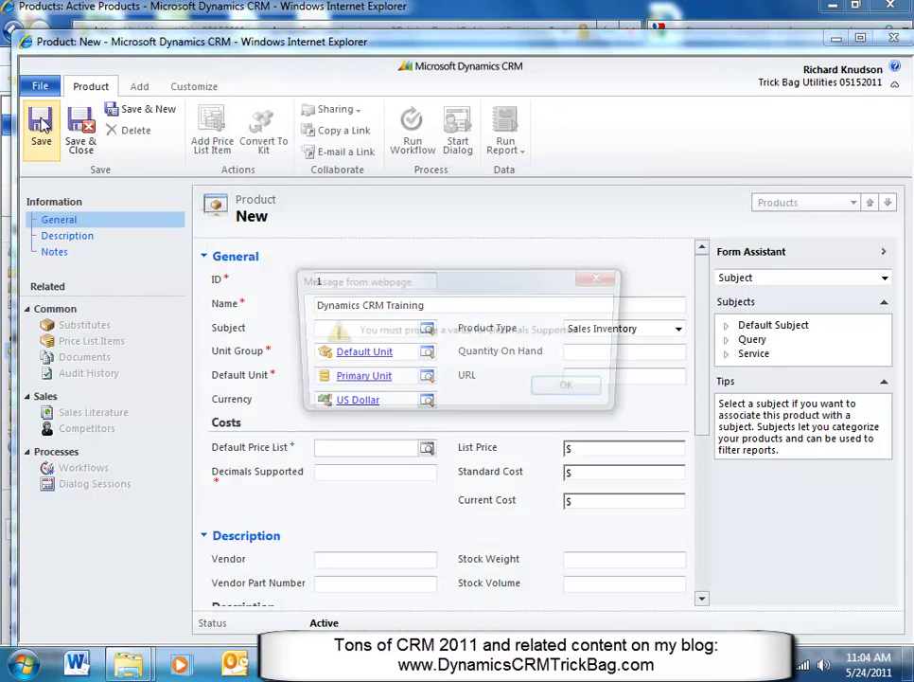
{"action": "left_click", "coordinate": [574, 389]}
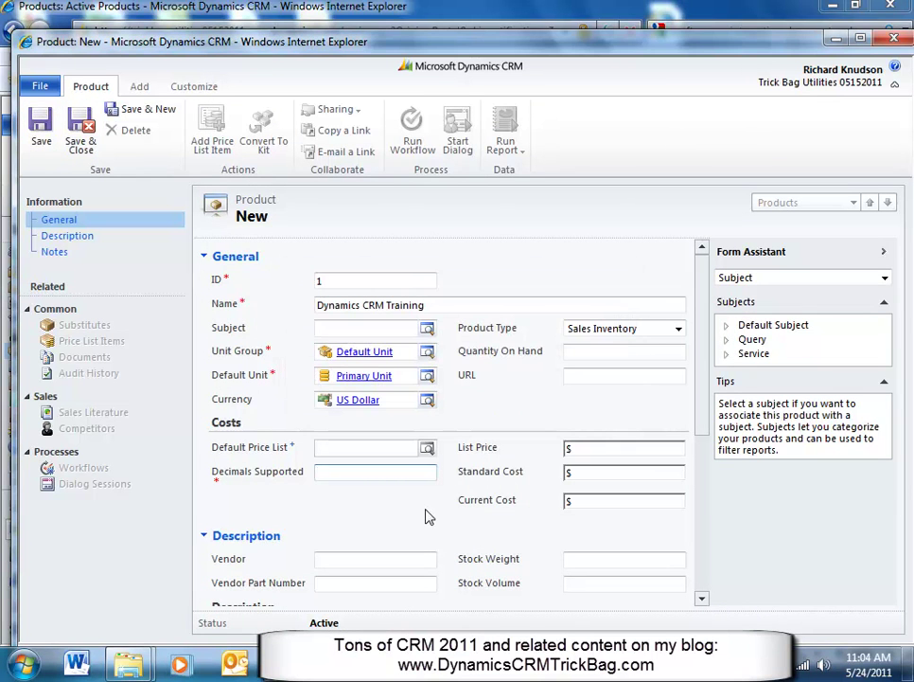
{"action": "type", "text": "0"}
{"action": "key", "text": "Tab"}
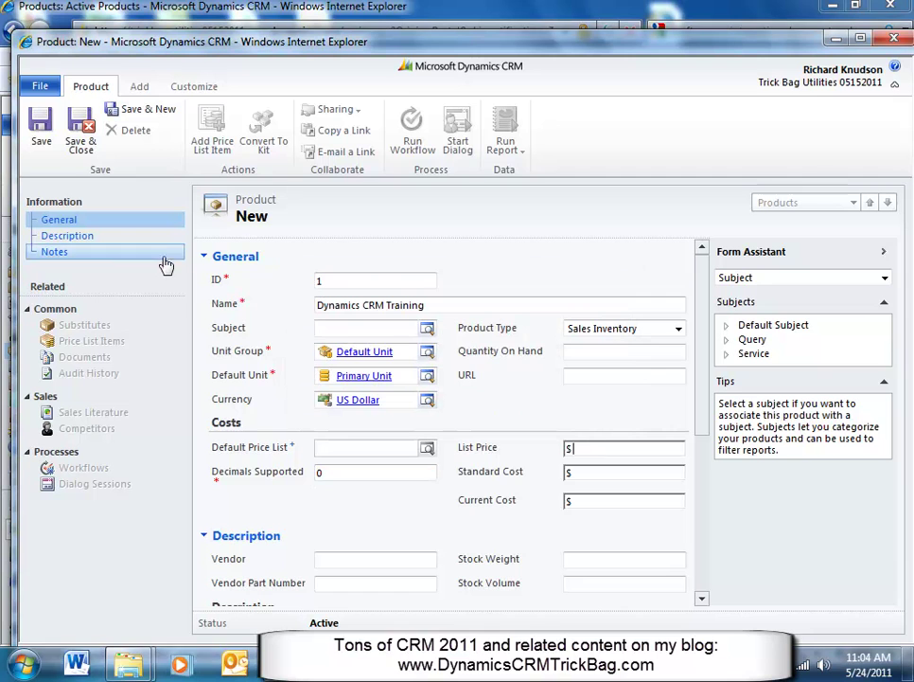
{"action": "type", "text": "100"}
{"action": "key", "text": "Tab"}
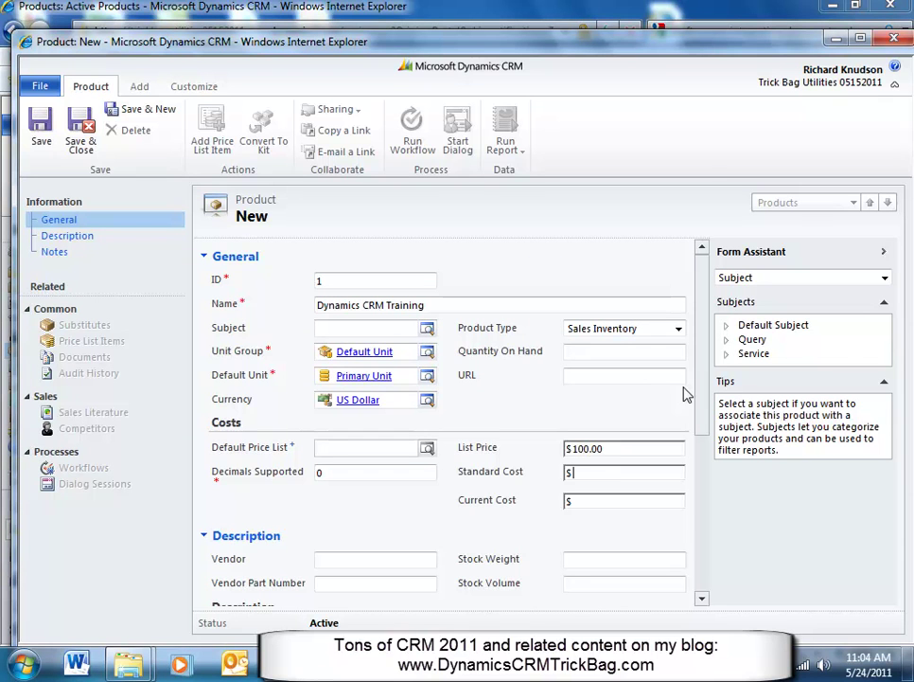
{"action": "left_click", "coordinate": [40, 126]}
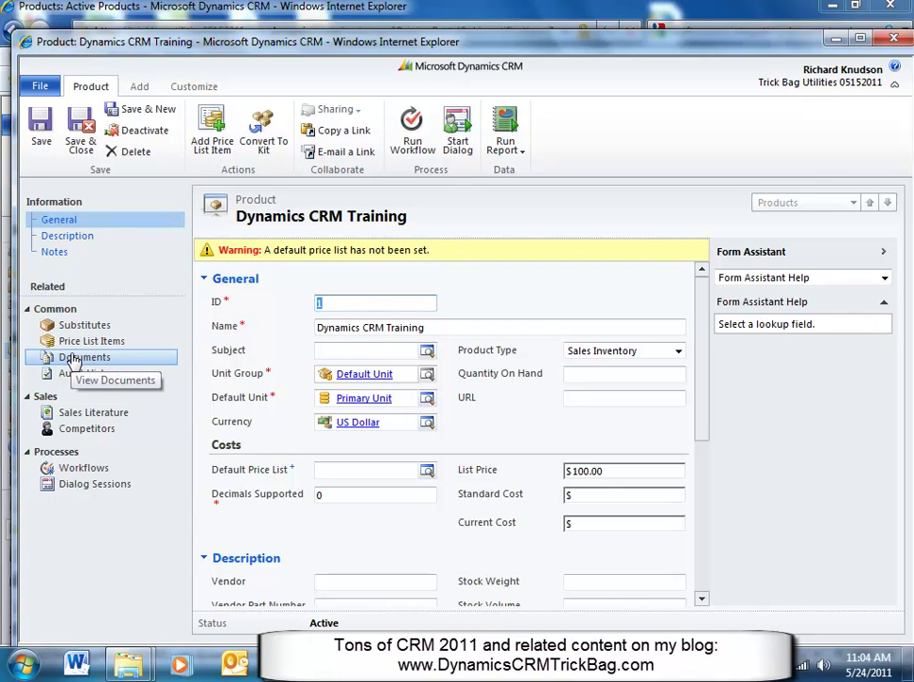
Open the product's Documents and confirm creating its SharePoint folder
{"action": "left_click", "coordinate": [77, 360]}
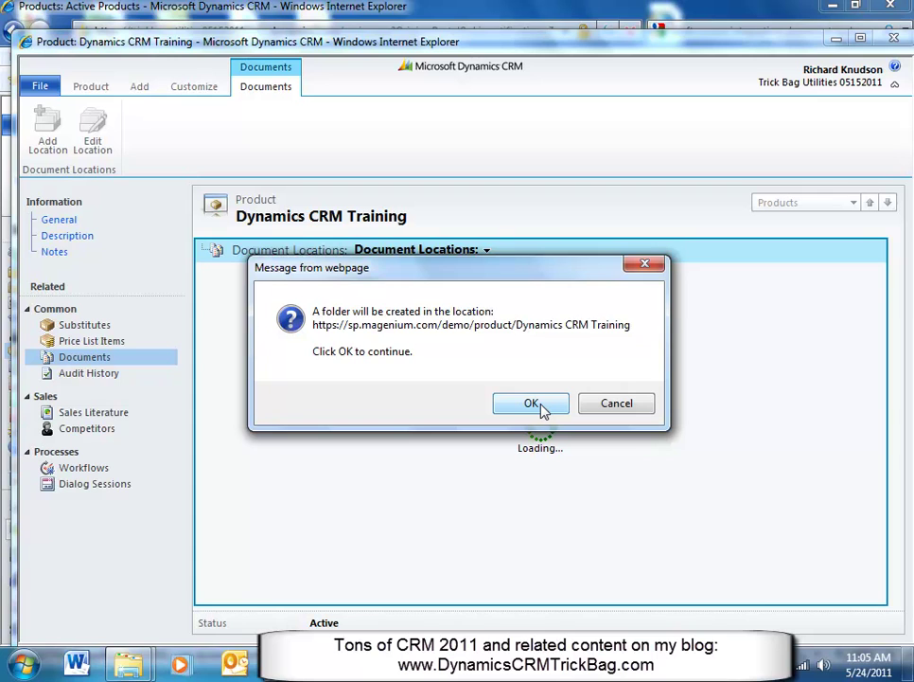
{"action": "left_click", "coordinate": [543, 409]}
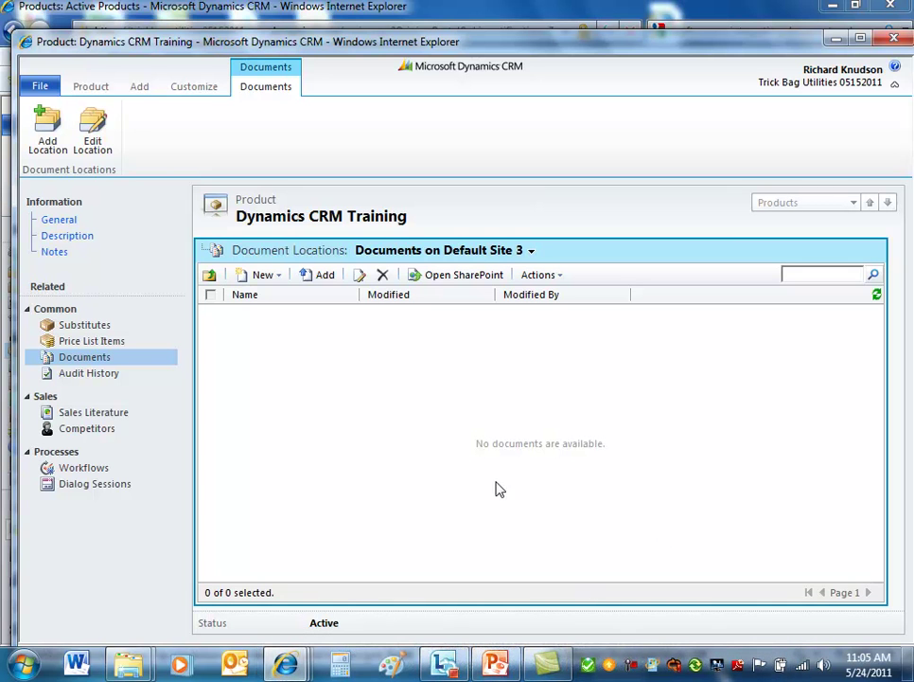
Refresh the SharePoint Product library and open the Dynamics CRM Training folder
{"action": "mouse_move", "coordinate": [286, 662]}
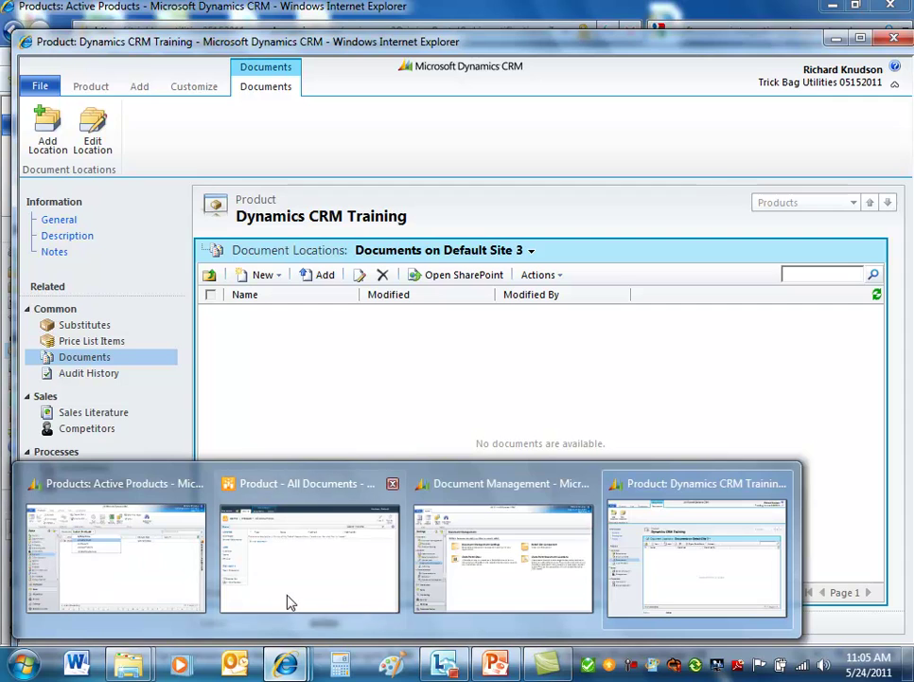
{"action": "left_click", "coordinate": [316, 586]}
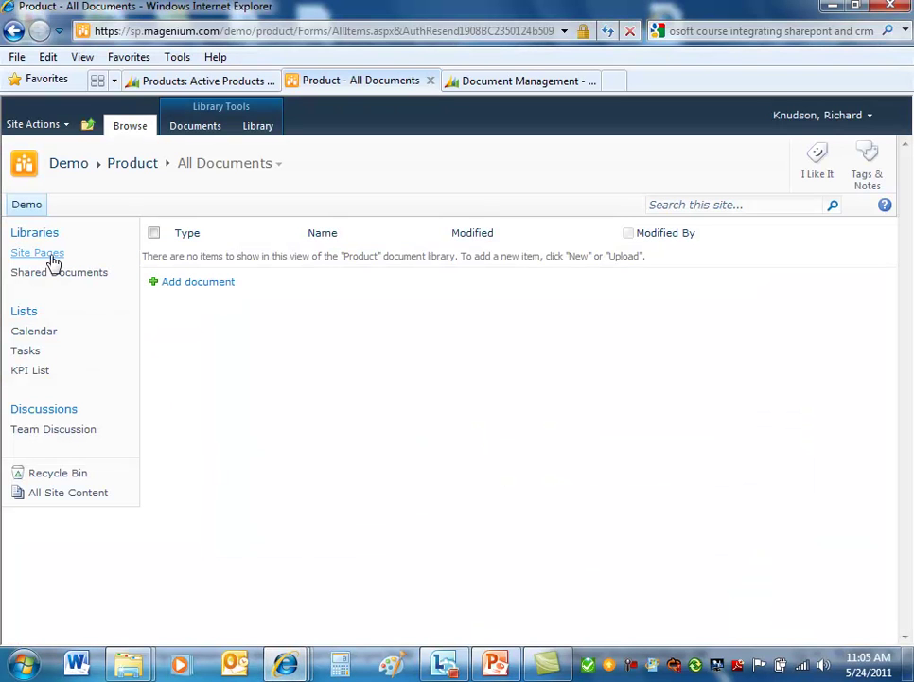
{"action": "key", "text": "F5"}
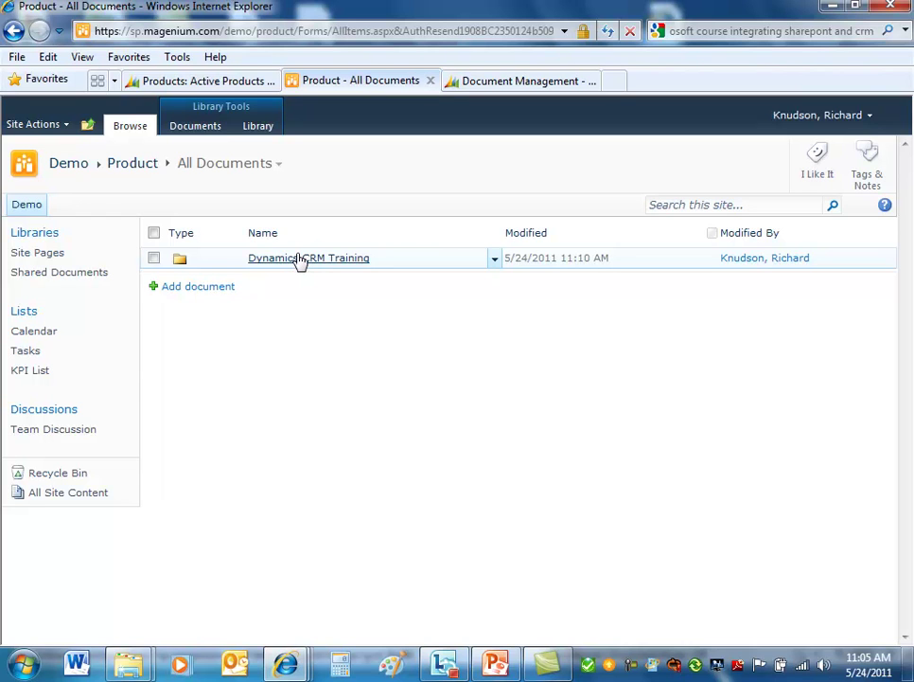
{"action": "left_click", "coordinate": [299, 259]}
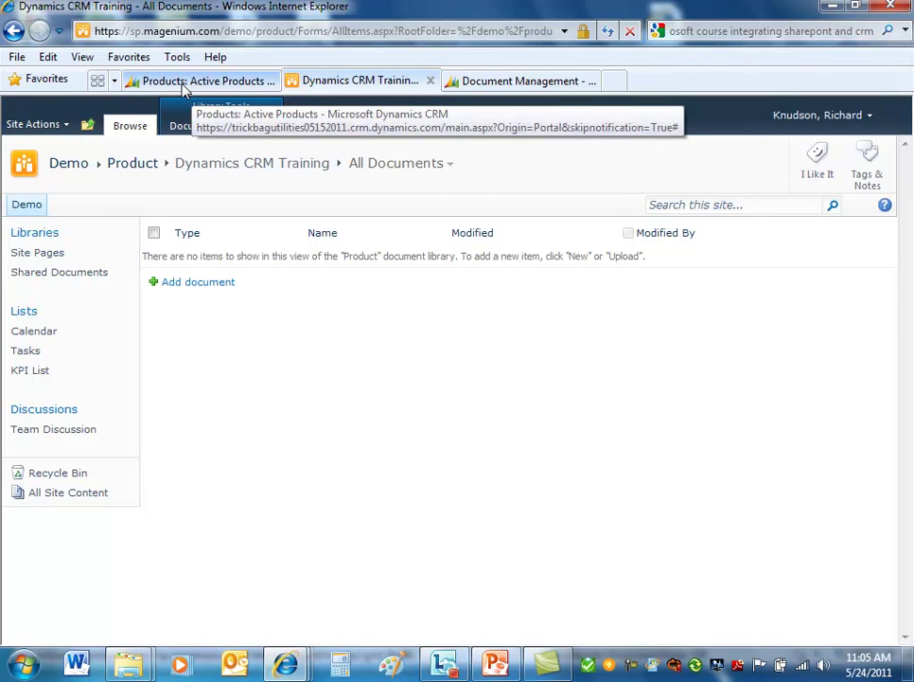
Show Sales > Products and select the consulting and CSA Fees products in the list
{"action": "left_click", "coordinate": [499, 82]}
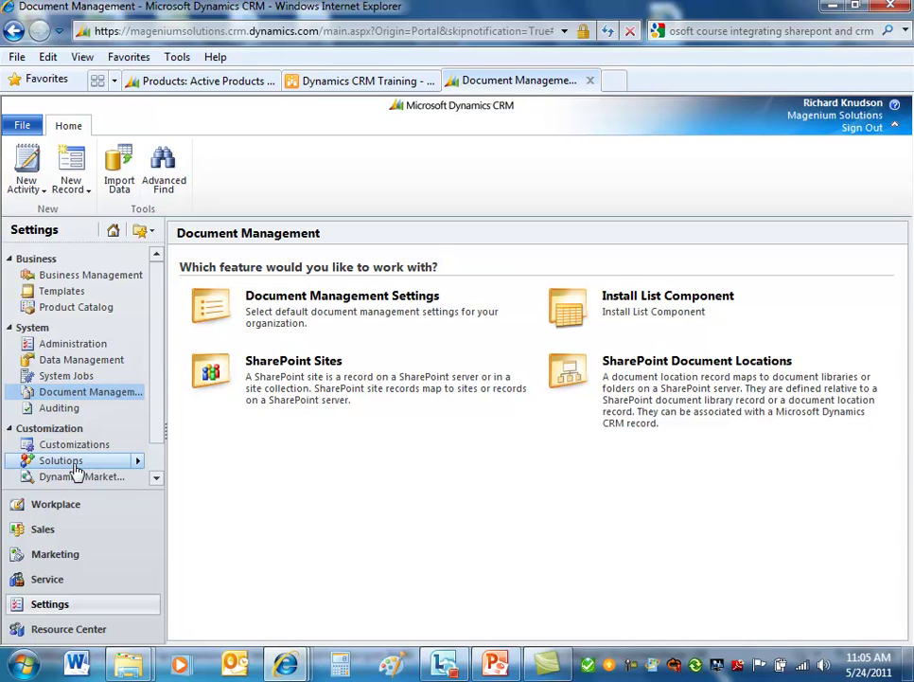
{"action": "left_click", "coordinate": [20, 535]}
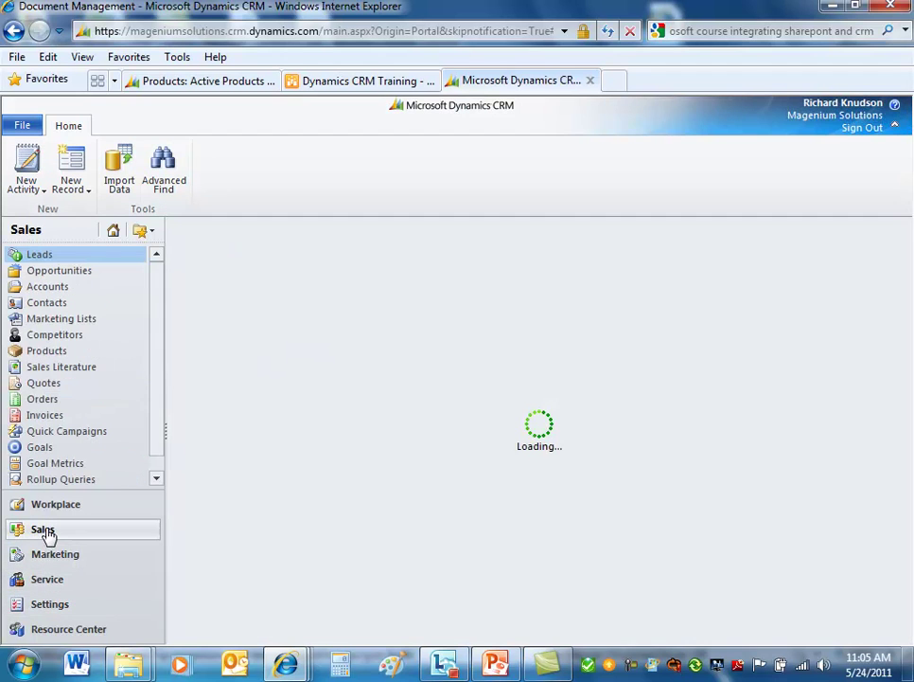
{"action": "left_click", "coordinate": [49, 352]}
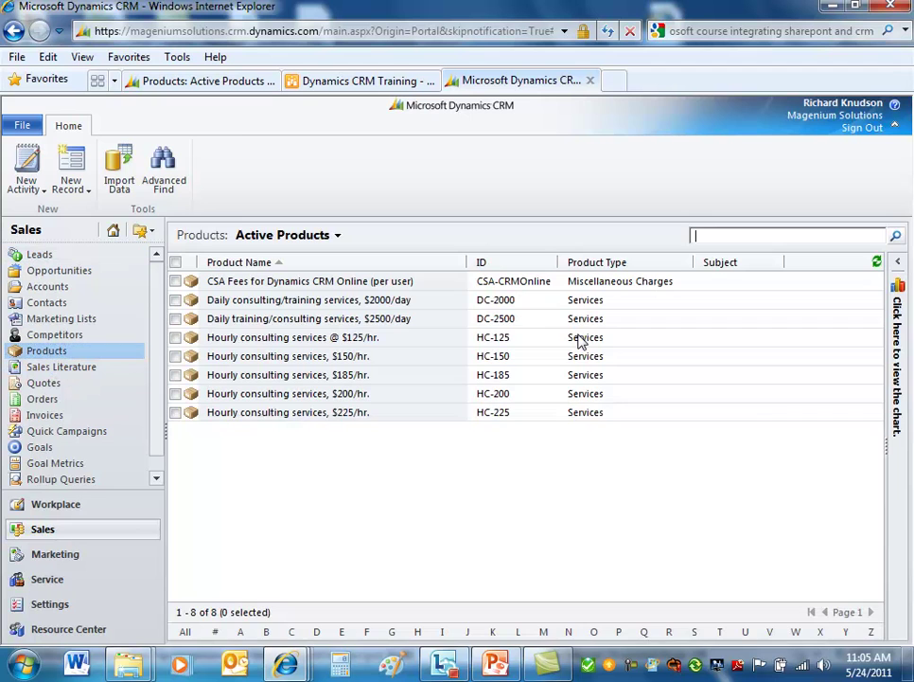
{"action": "left_click", "coordinate": [441, 338]}
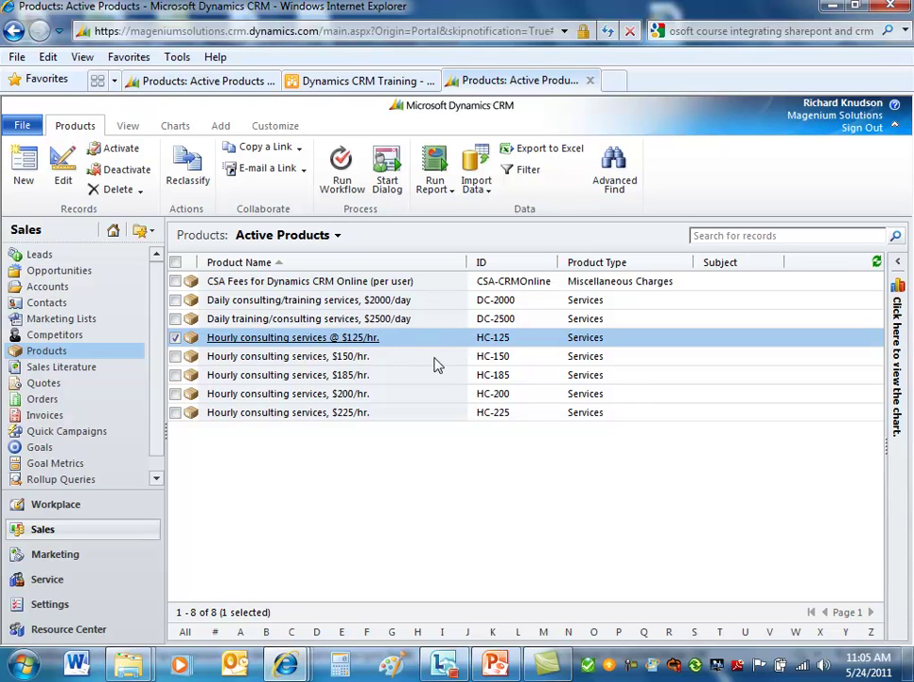
{"action": "left_click", "coordinate": [426, 358]}
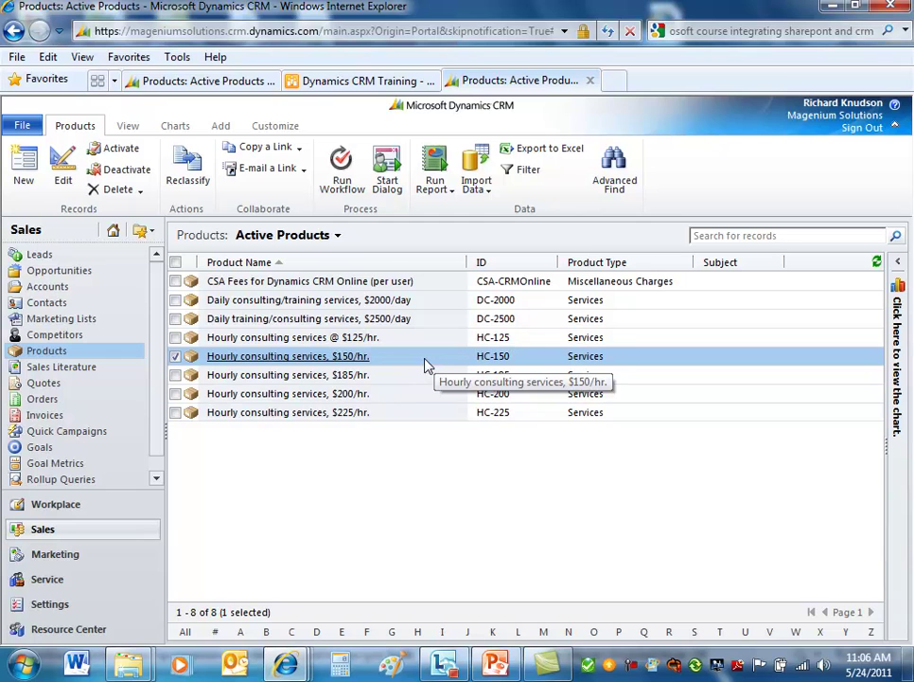
{"action": "left_click", "coordinate": [427, 282]}
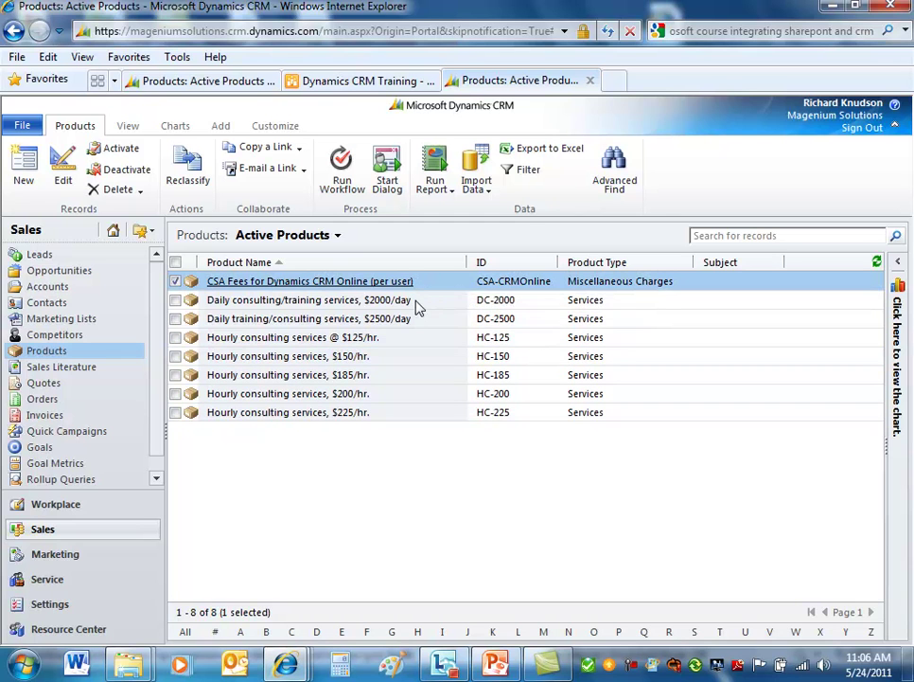
{"action": "left_click", "coordinate": [428, 301]}
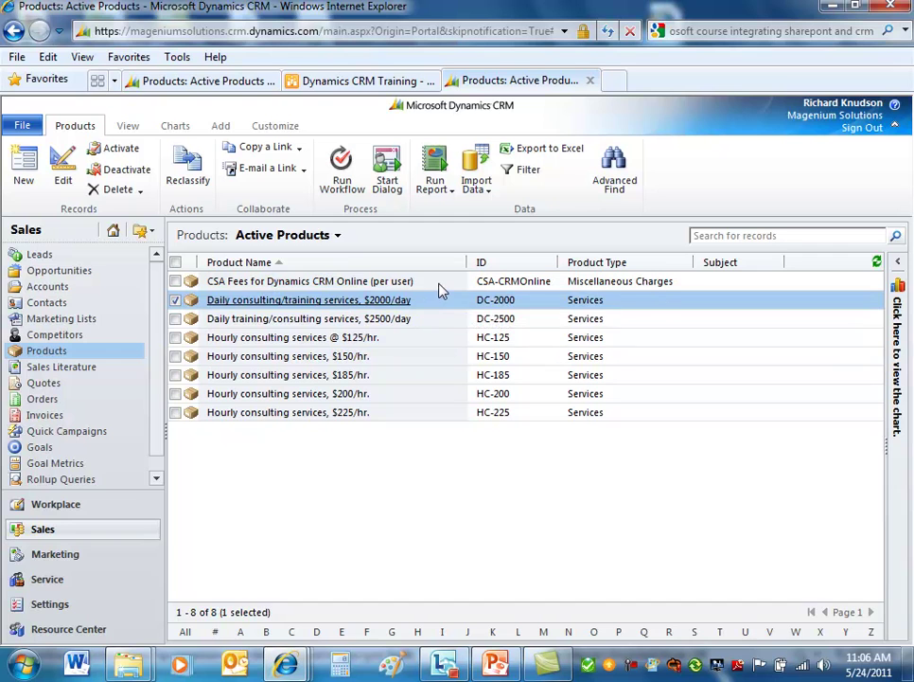
{"action": "left_click", "coordinate": [439, 284]}
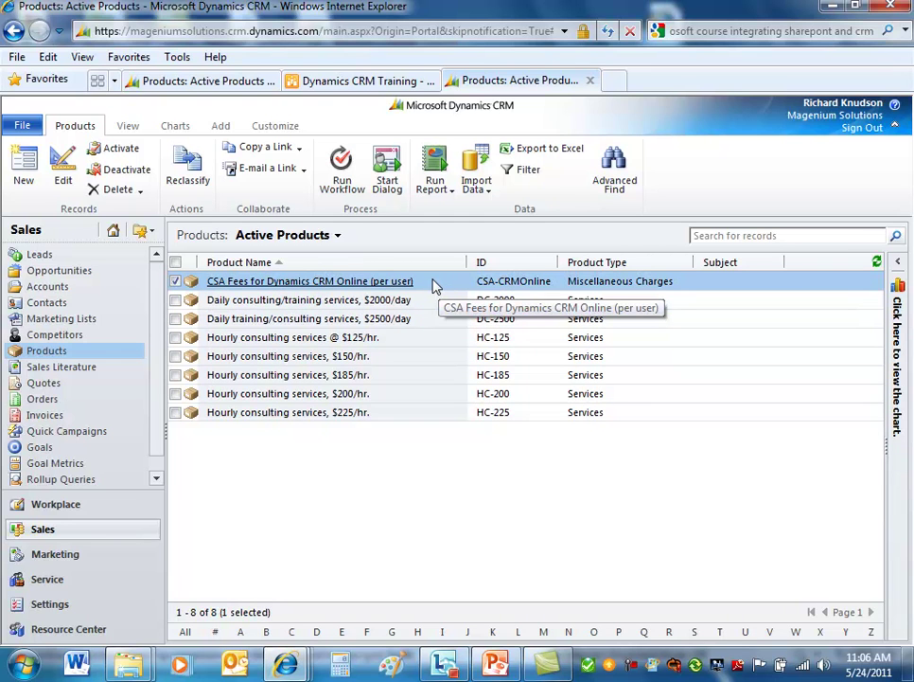
Open the CSA Fees for Dynamics CRM Online (per user) product record
{"action": "left_click", "coordinate": [382, 283]}
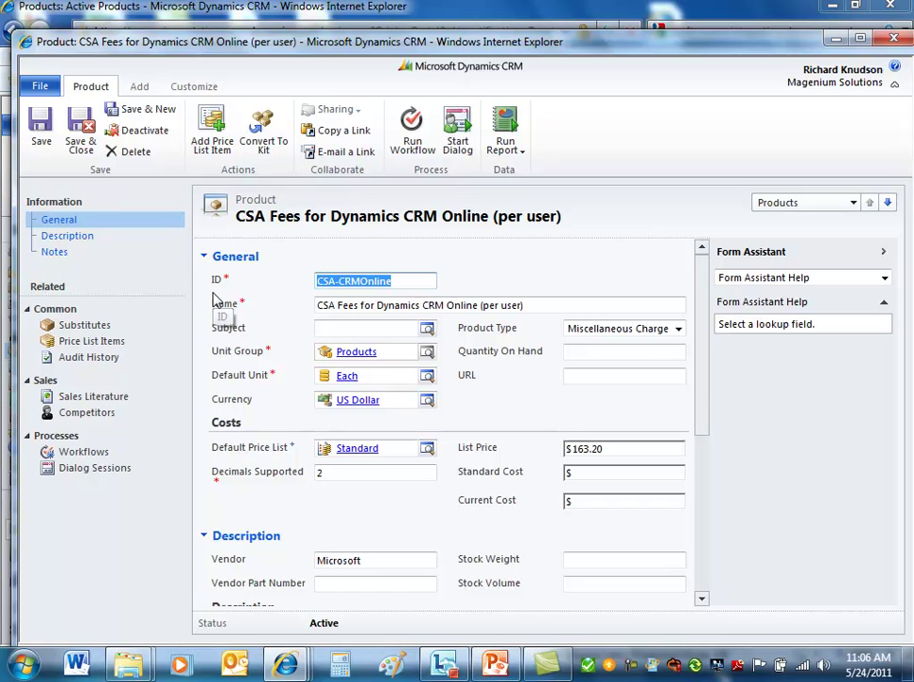
Tick Document management for the Product entity, save it, and close the customization window
{"action": "left_click", "coordinate": [198, 87]}
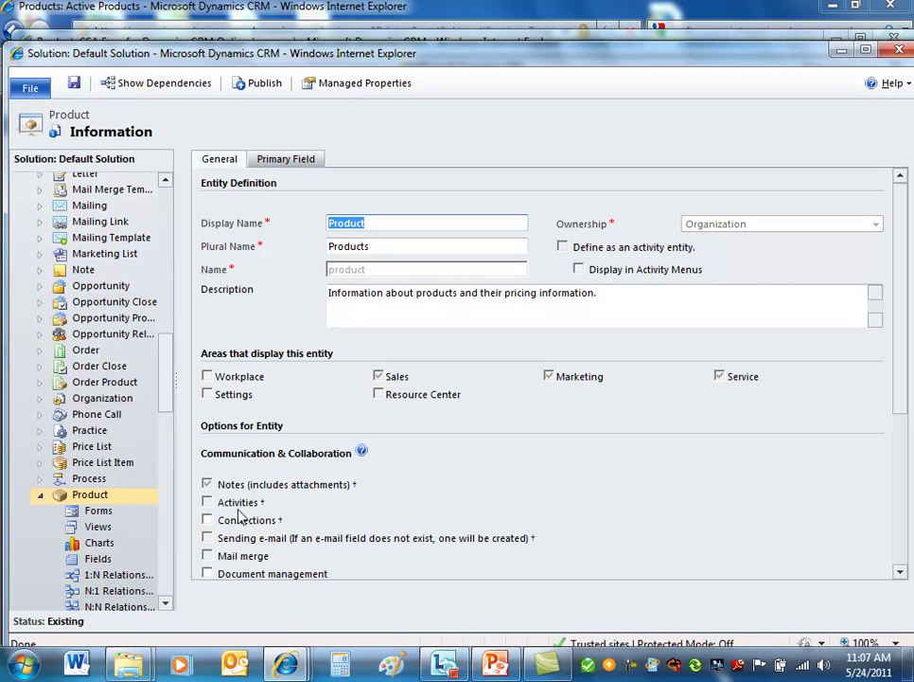
{"action": "left_click", "coordinate": [207, 574]}
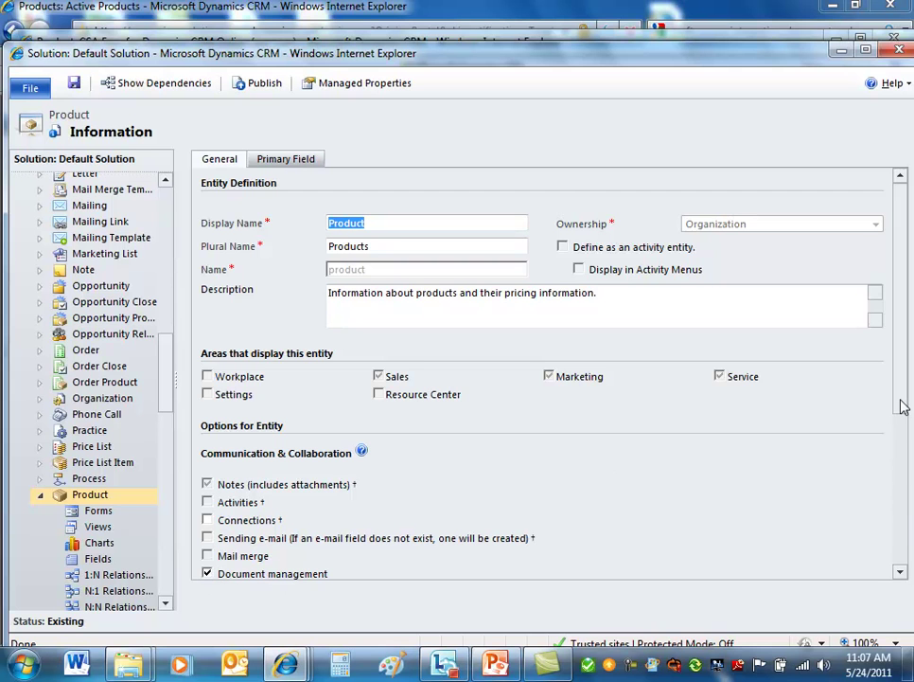
{"action": "left_click_drag", "start_coordinate": [901, 406], "coordinate": [904, 507]}
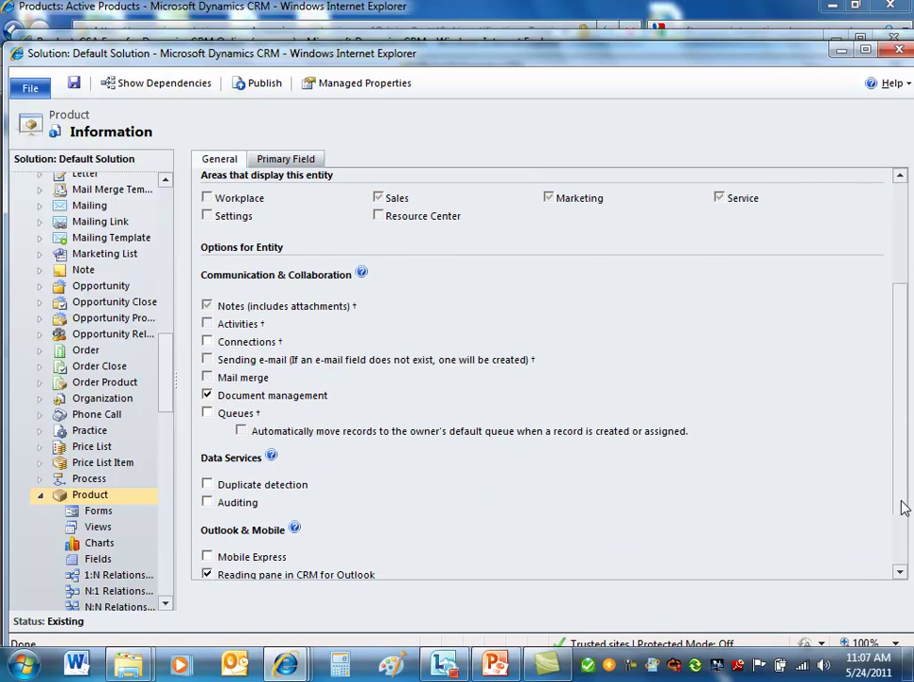
{"action": "left_click", "coordinate": [74, 83]}
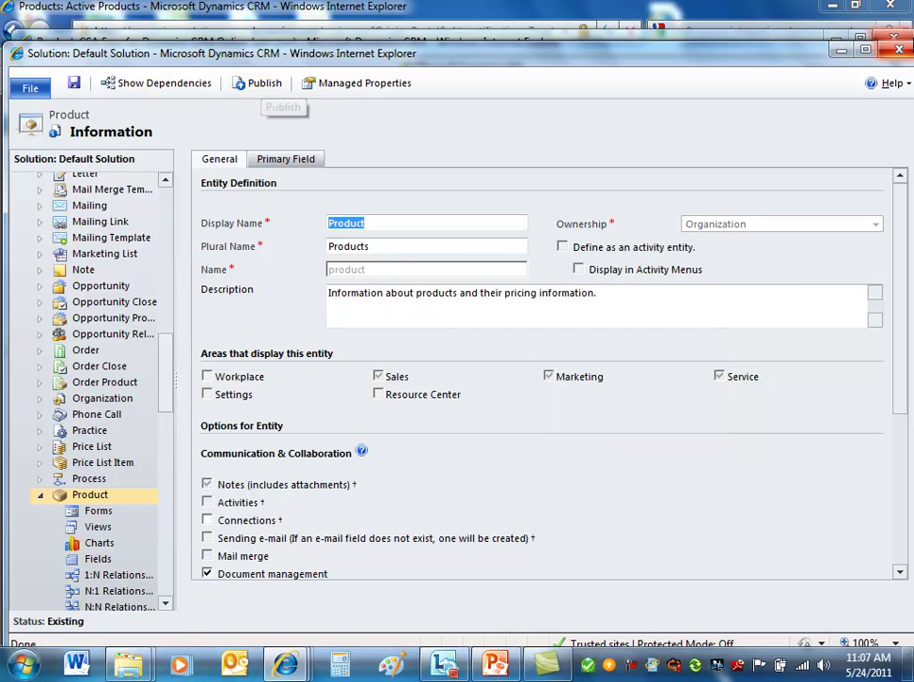
{"action": "left_click", "coordinate": [899, 53]}
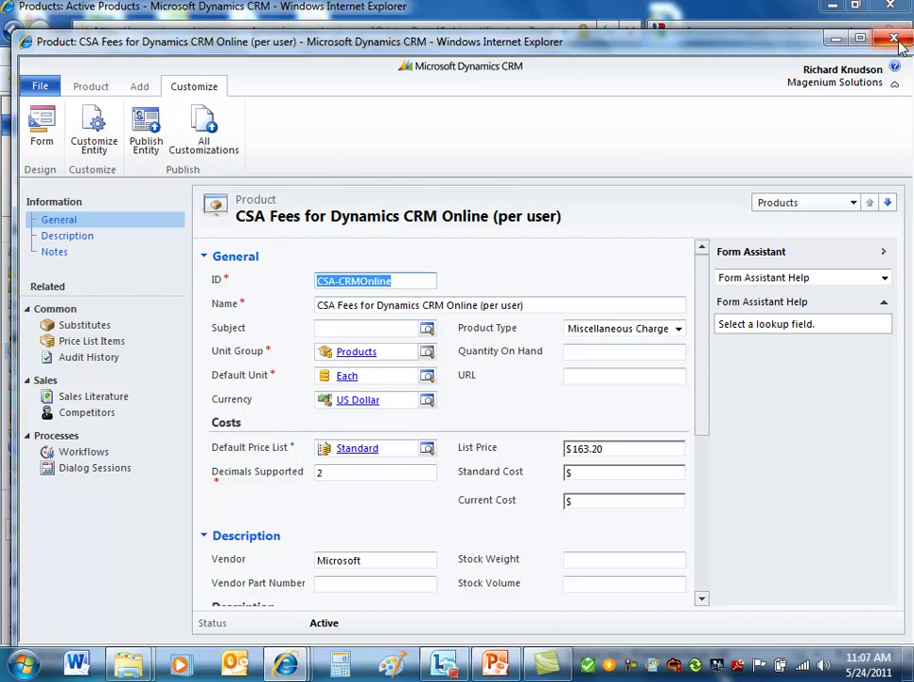
Close the product form and open the United Training account from the Accounts list
{"action": "left_click", "coordinate": [900, 44]}
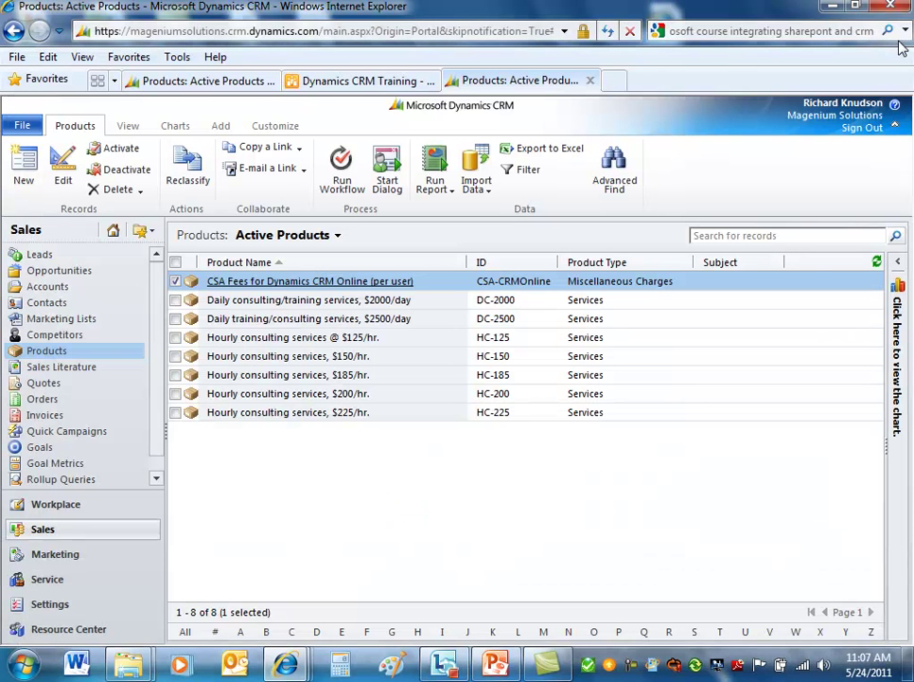
{"action": "left_click", "coordinate": [440, 305]}
{"action": "left_click", "coordinate": [187, 82]}
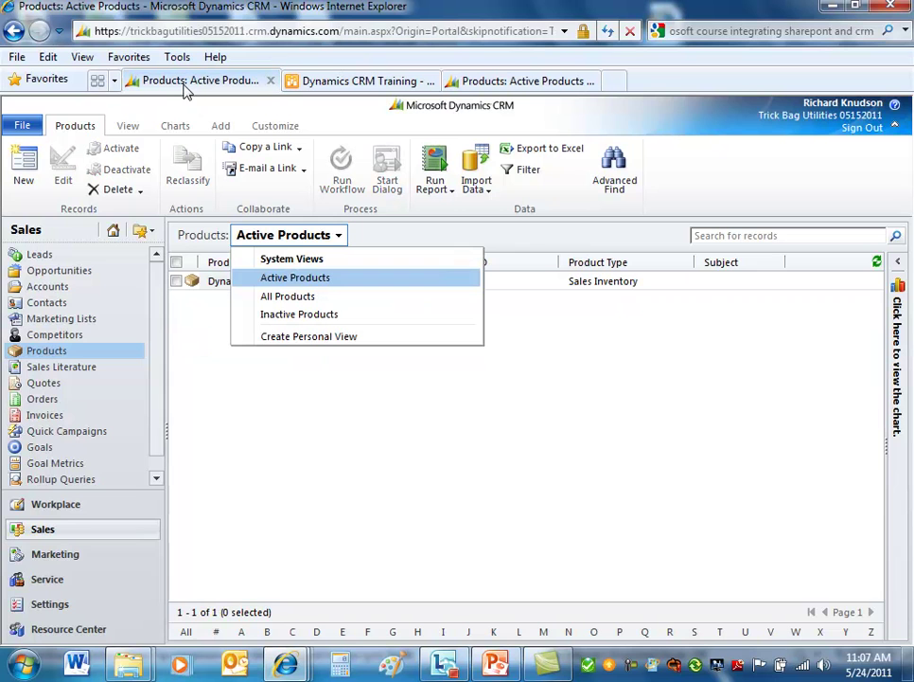
{"action": "left_click", "coordinate": [237, 455]}
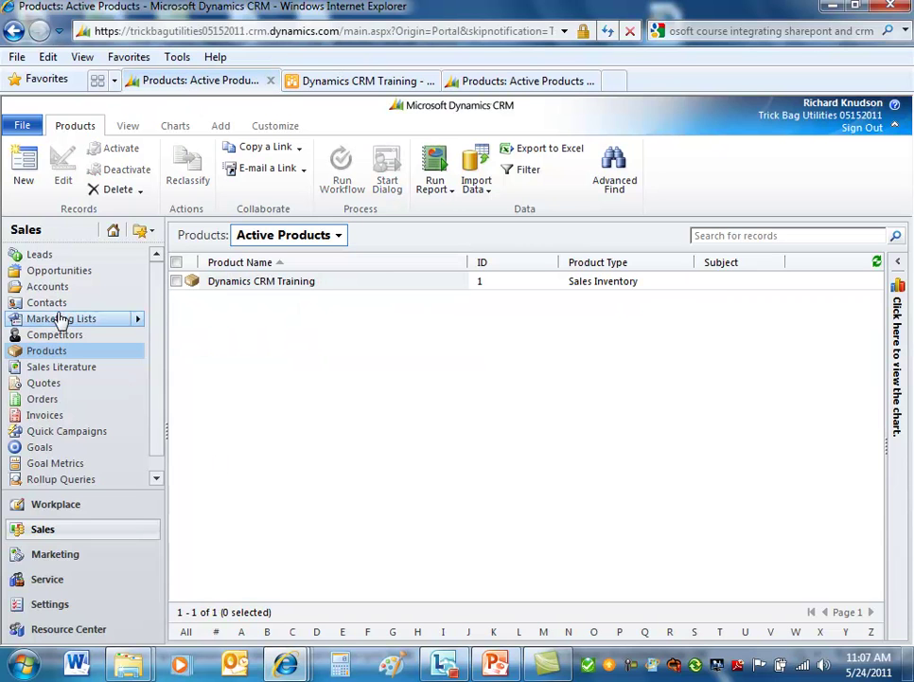
{"action": "left_click", "coordinate": [42, 288]}
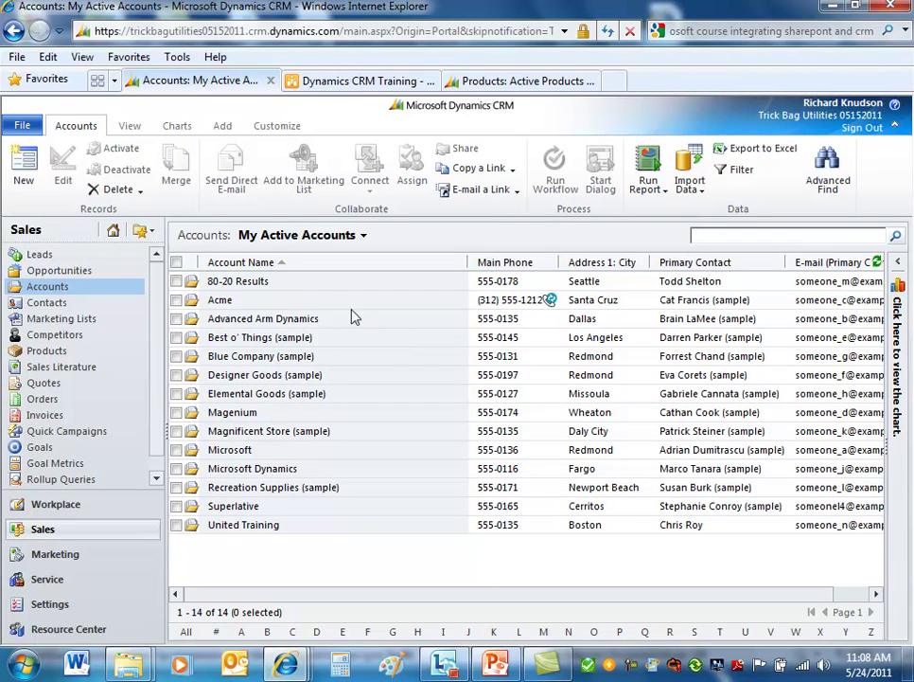
{"action": "left_click", "coordinate": [343, 531]}
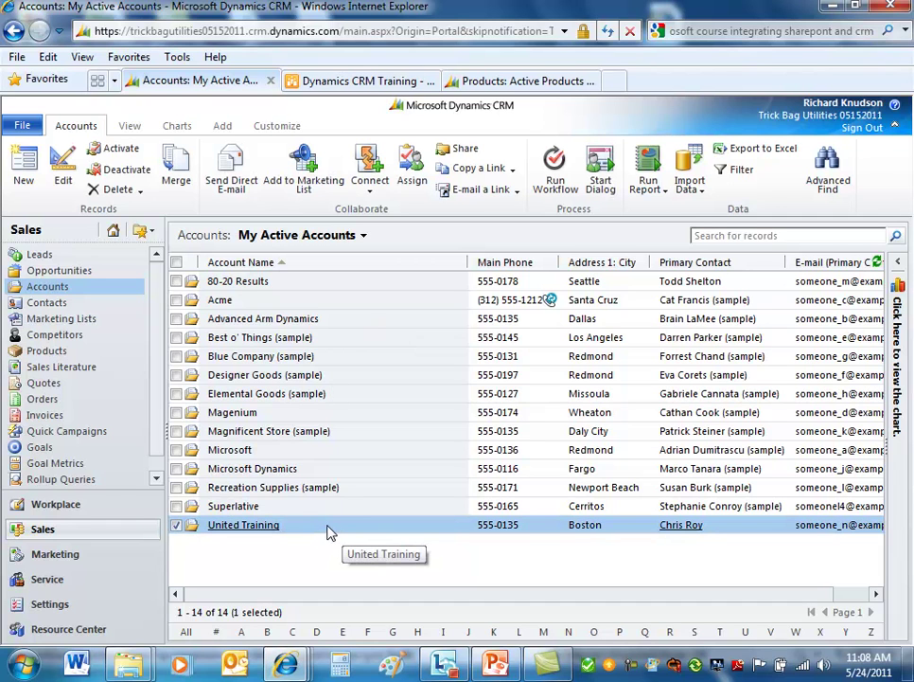
{"action": "left_click", "coordinate": [265, 531]}
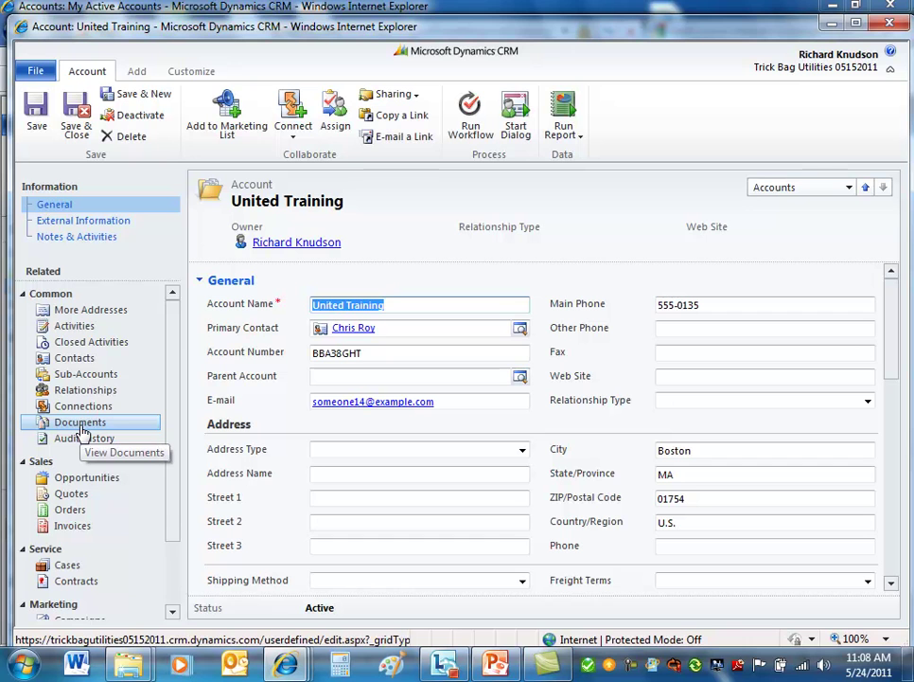
Open United Training's 'Will order some items soon (sample)' opportunity and its Customize options
{"action": "left_click", "coordinate": [88, 482]}
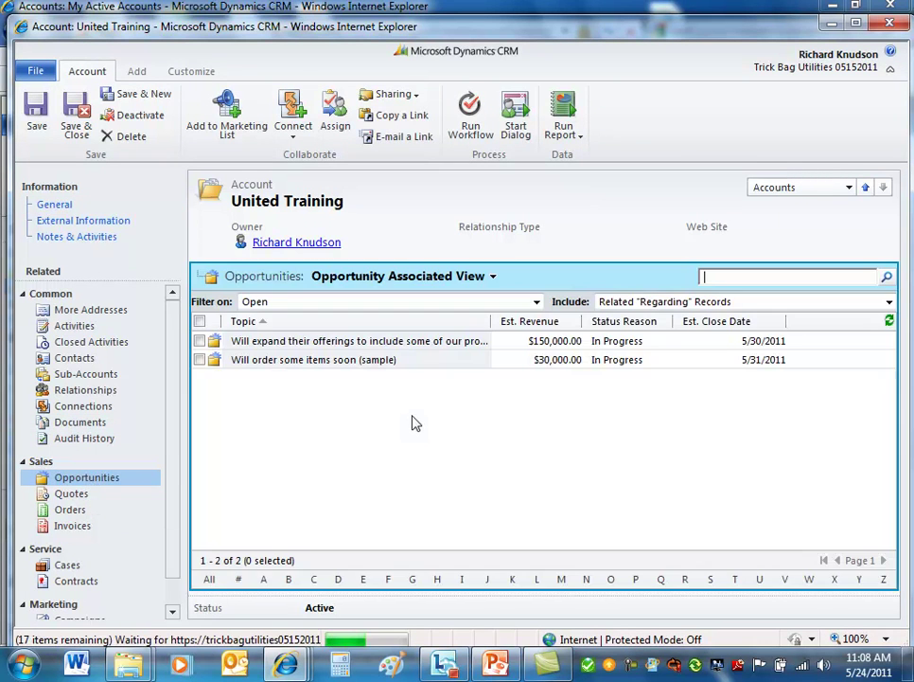
{"action": "left_click", "coordinate": [418, 365]}
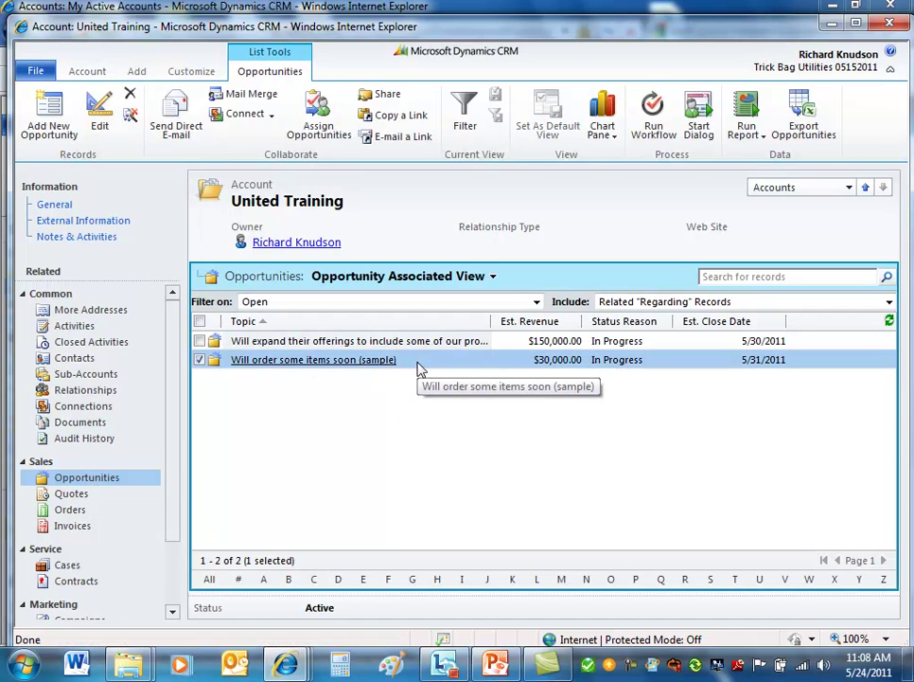
{"action": "double_click", "coordinate": [417, 363]}
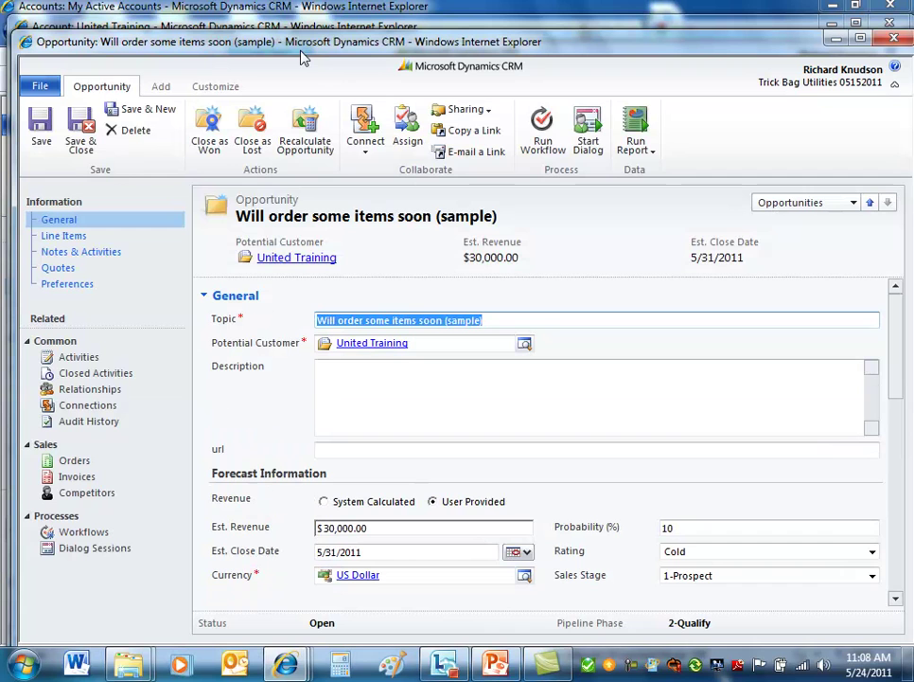
{"action": "left_click", "coordinate": [213, 88]}
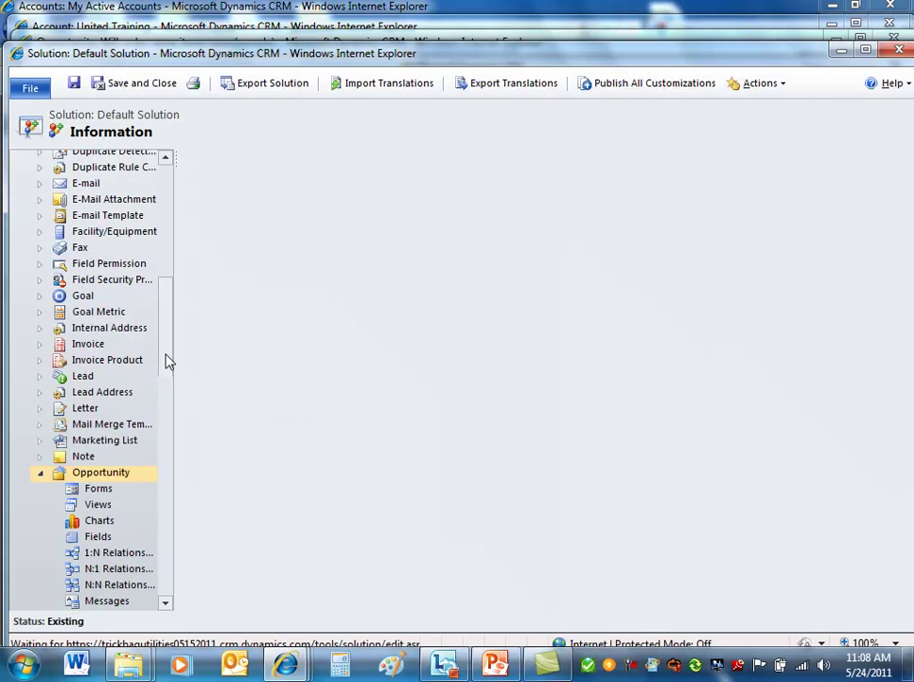
Tick Document management for the Opportunity entity, then save and publish it
{"action": "left_click_drag", "start_coordinate": [166, 360], "coordinate": [166, 392]}
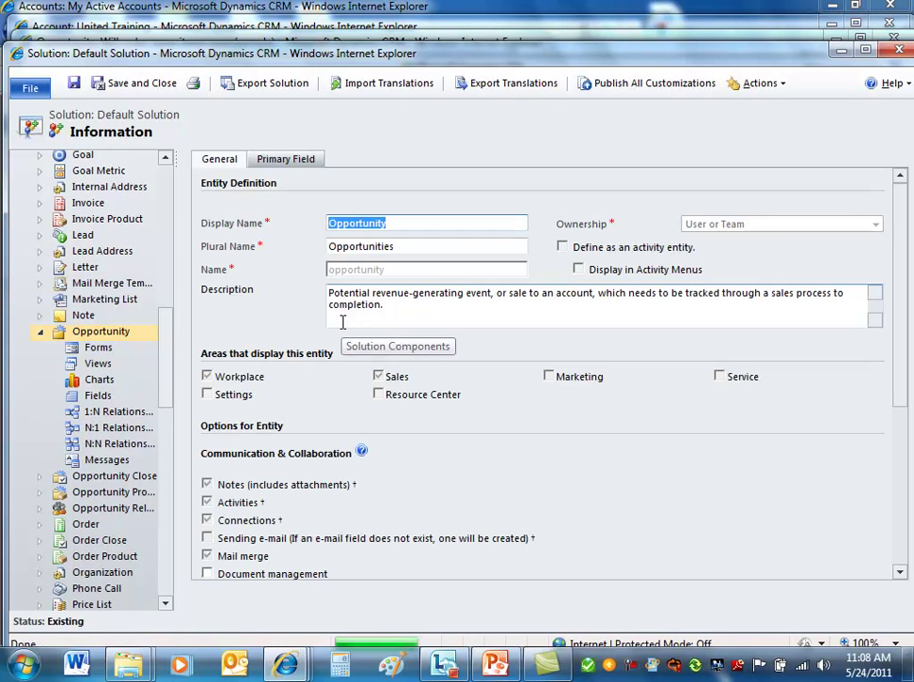
{"action": "left_click", "coordinate": [208, 575]}
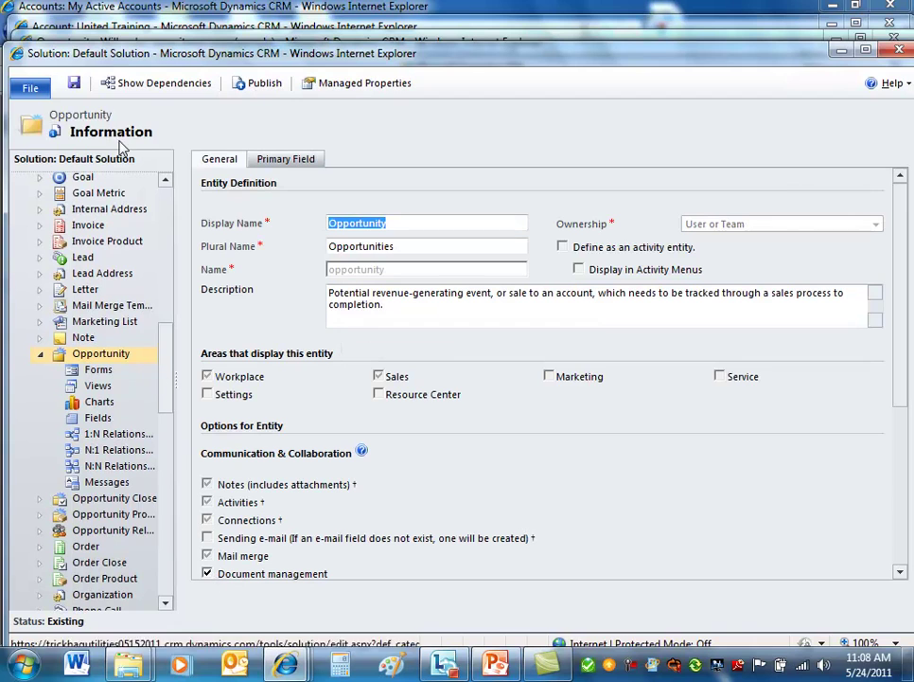
{"action": "left_click", "coordinate": [74, 82]}
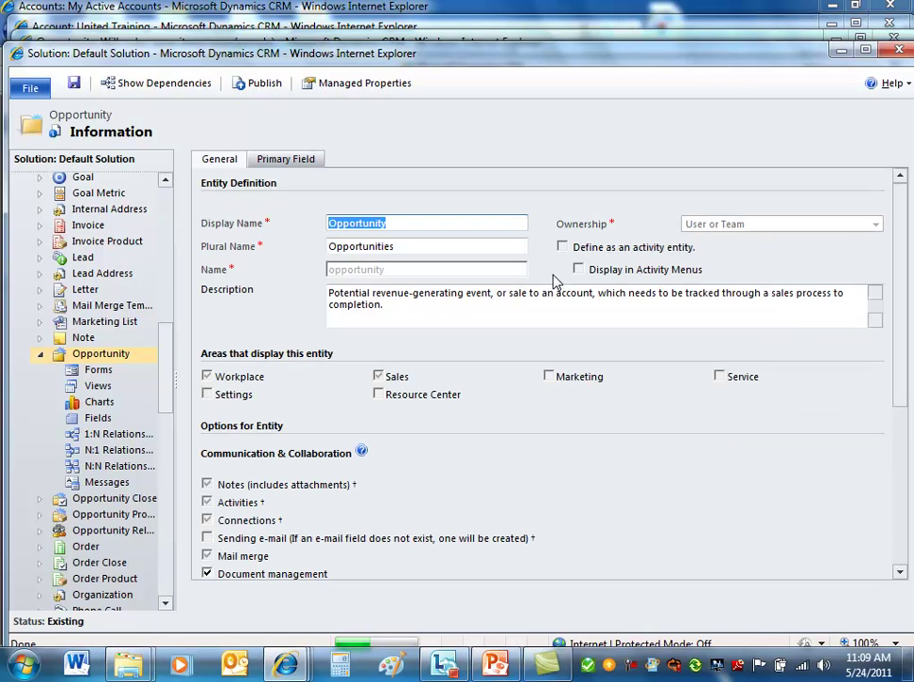
{"action": "left_click", "coordinate": [267, 85]}
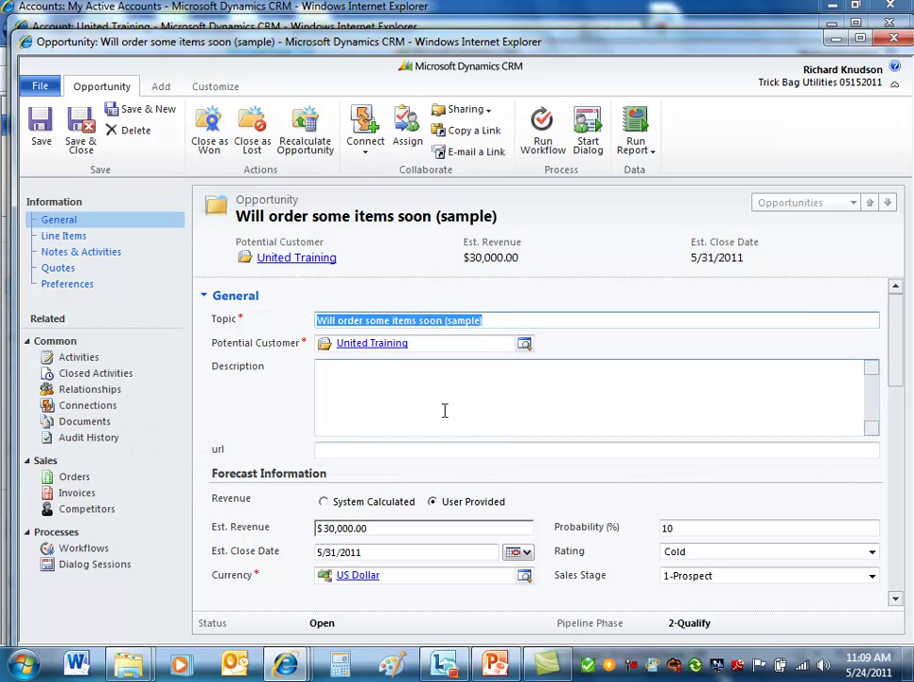
Decline a folder for the first opportunity, then create the SharePoint folder for Opportunity 1
{"action": "left_click", "coordinate": [431, 346]}
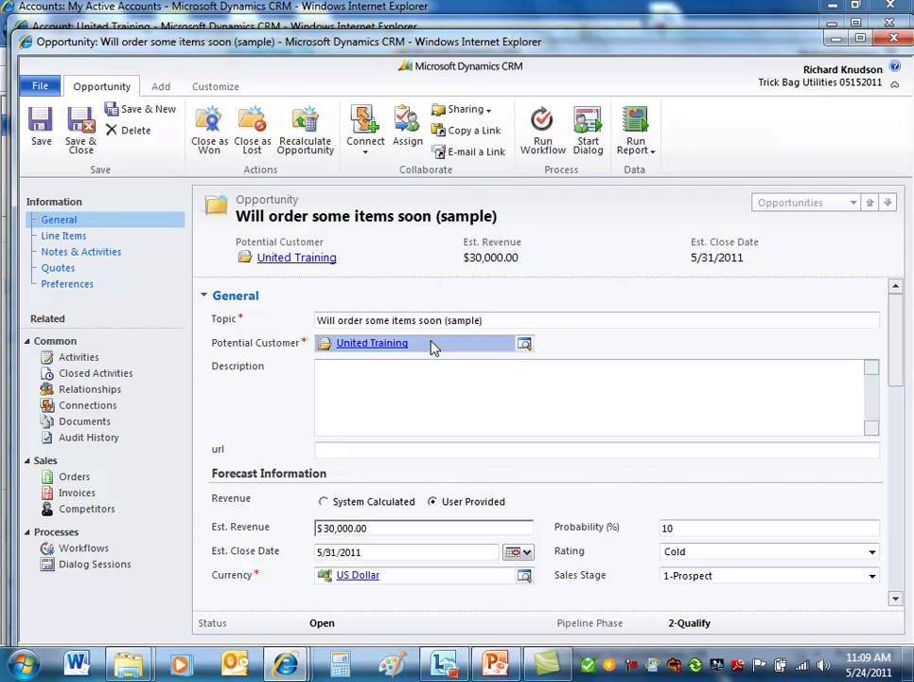
{"action": "left_click", "coordinate": [85, 425]}
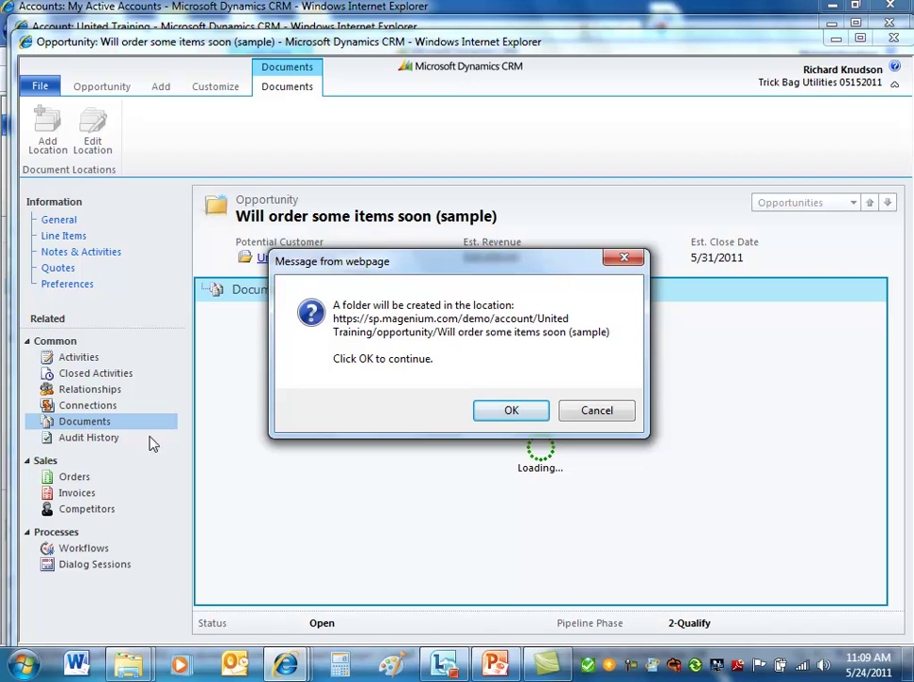
{"action": "left_click", "coordinate": [618, 415]}
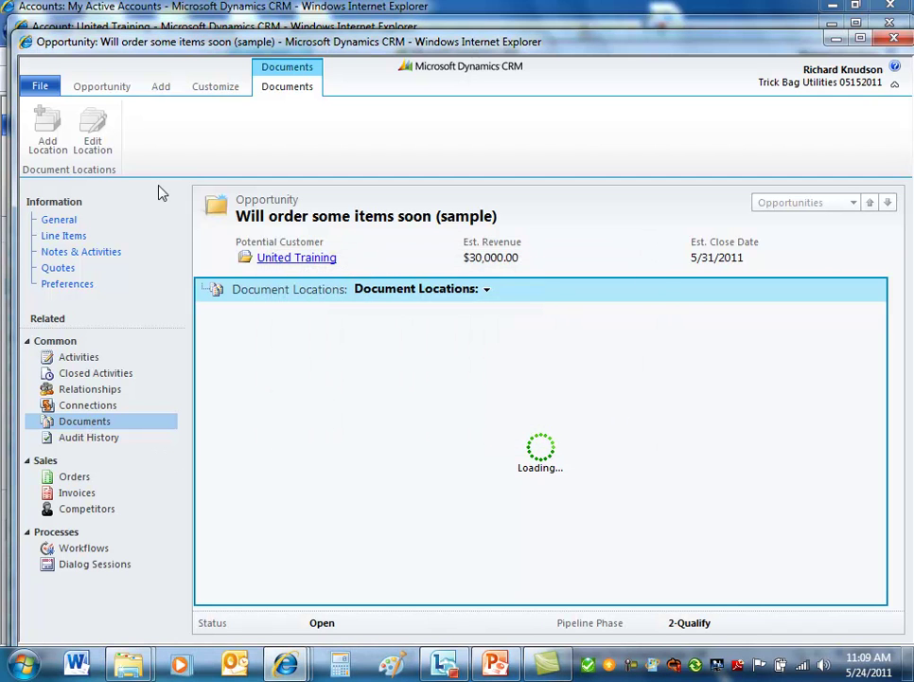
{"action": "left_click", "coordinate": [59, 221]}
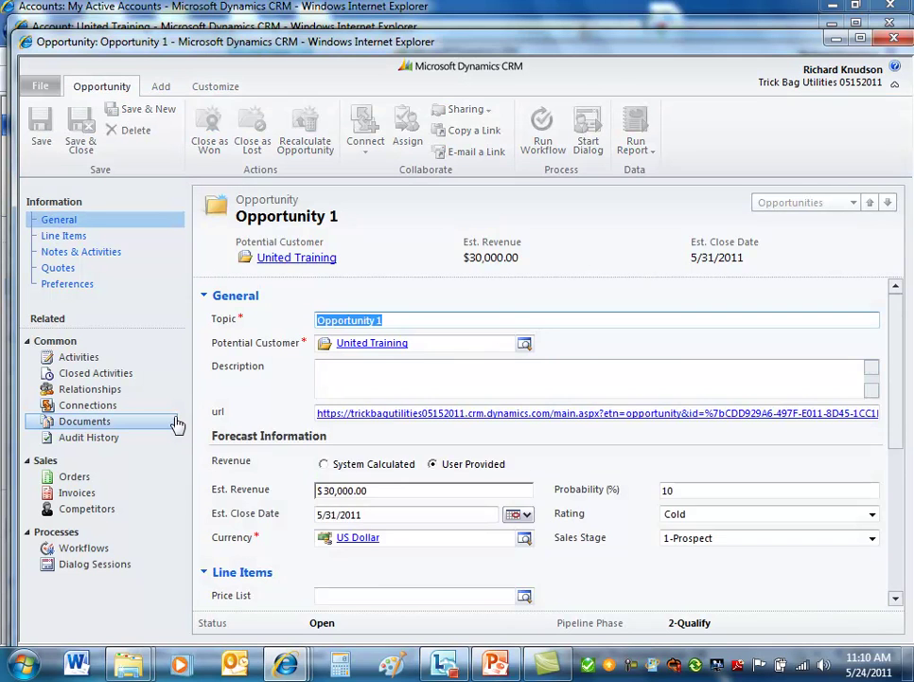
{"action": "left_click", "coordinate": [142, 430]}
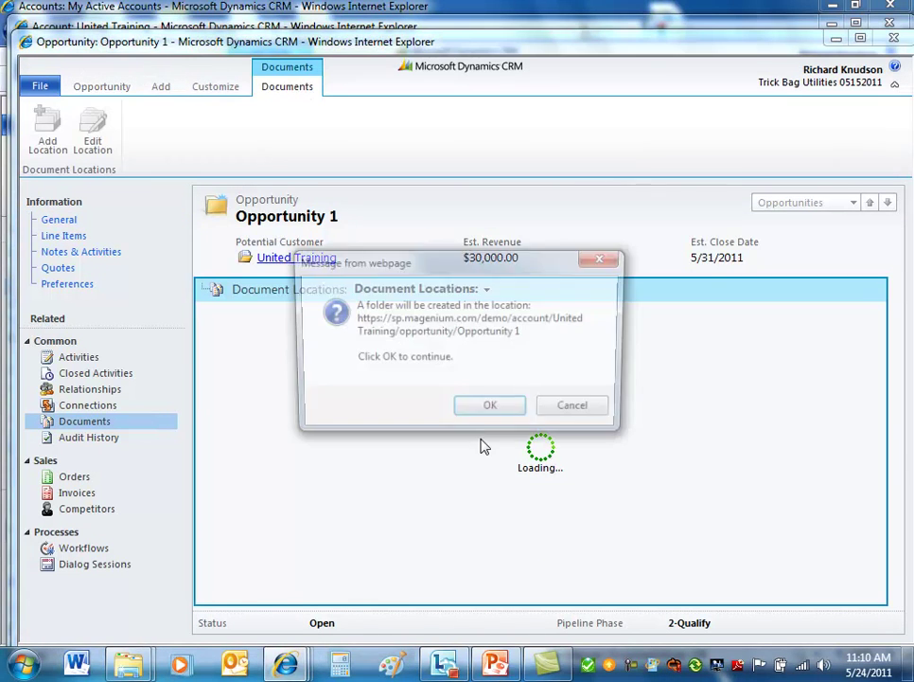
{"action": "left_click", "coordinate": [487, 413]}
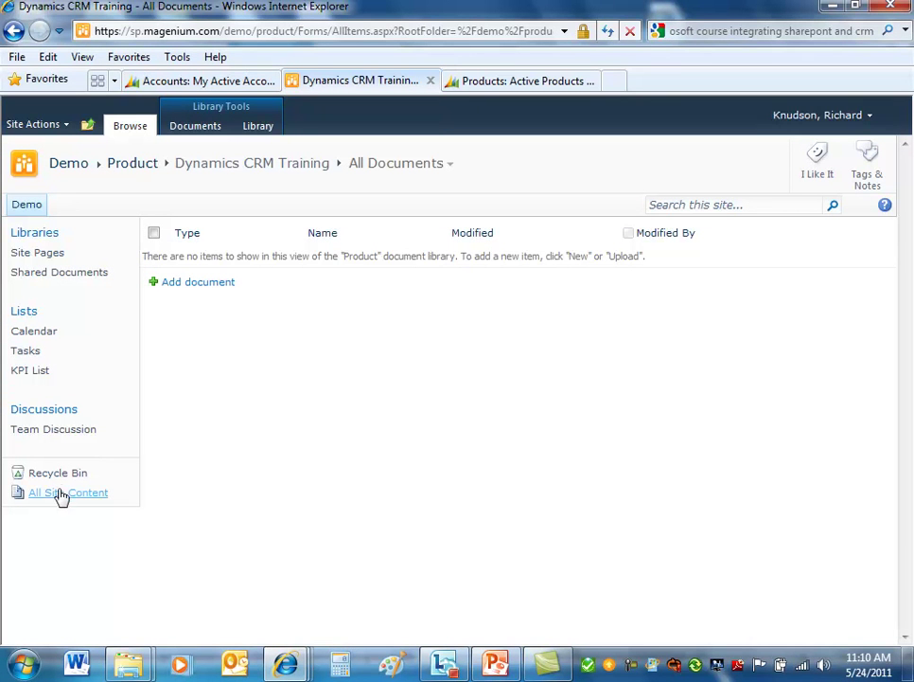
Browse SharePoint's Account > United Training > opportunity > Opportunity 1 folder, then return to CRM Accounts
{"action": "left_click", "coordinate": [59, 496]}
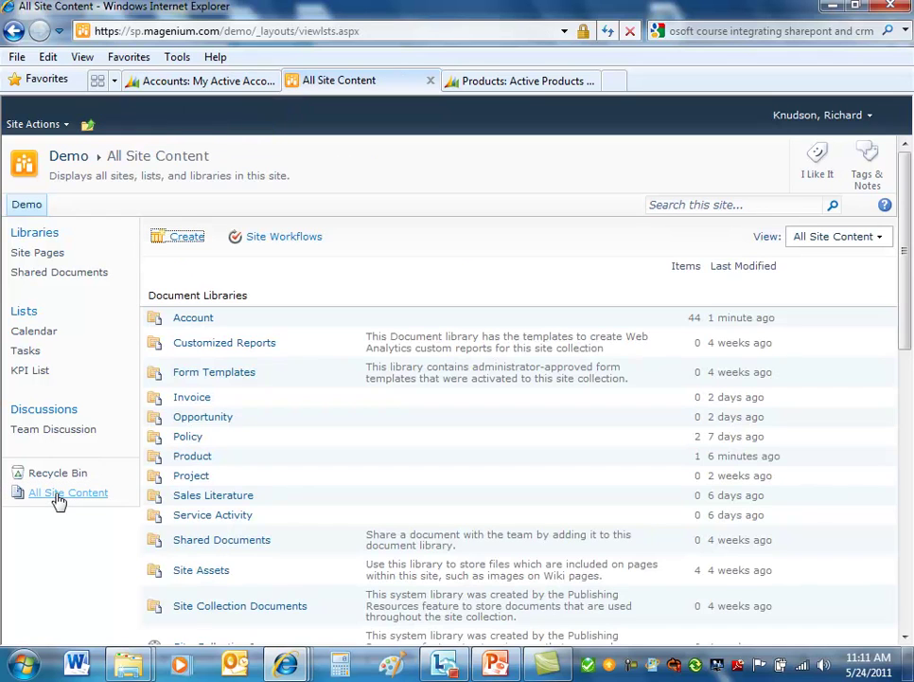
{"action": "left_click", "coordinate": [194, 320]}
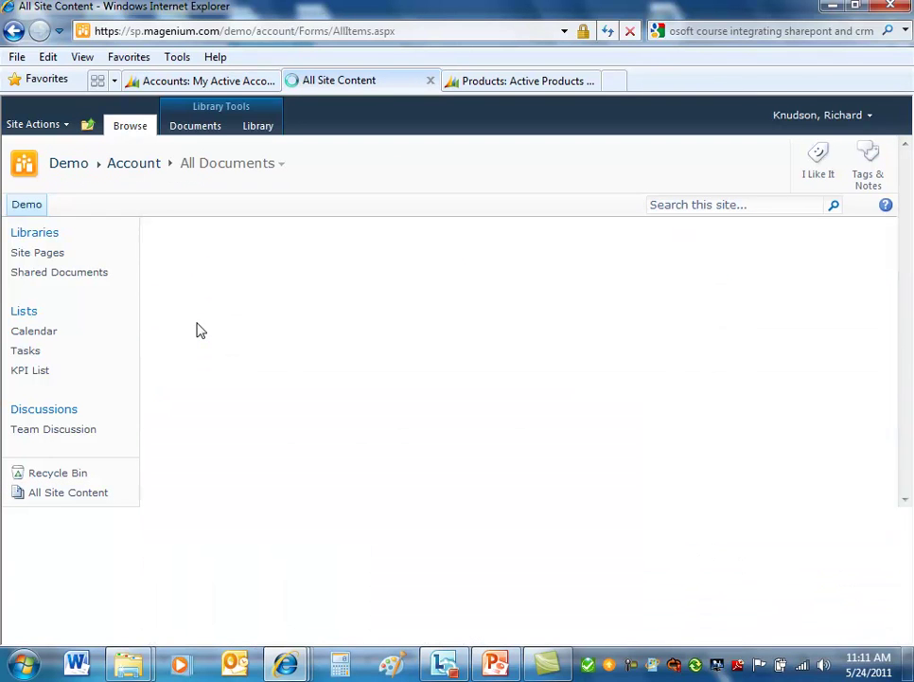
{"action": "left_click", "coordinate": [257, 456]}
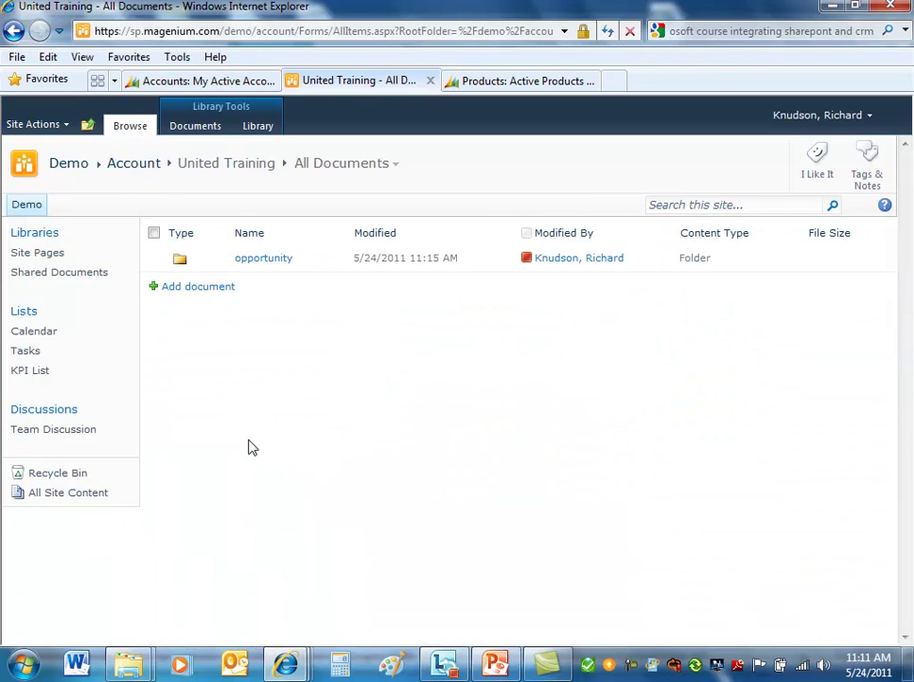
{"action": "left_click", "coordinate": [267, 261]}
{"action": "left_click", "coordinate": [267, 260]}
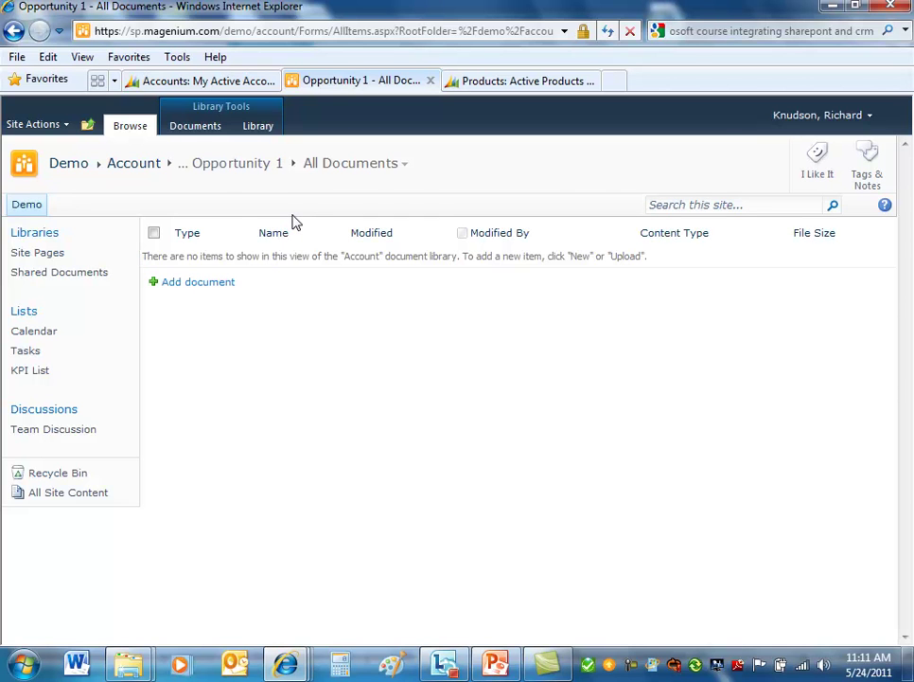
{"action": "key", "text": "ctrl+shift+Tab"}
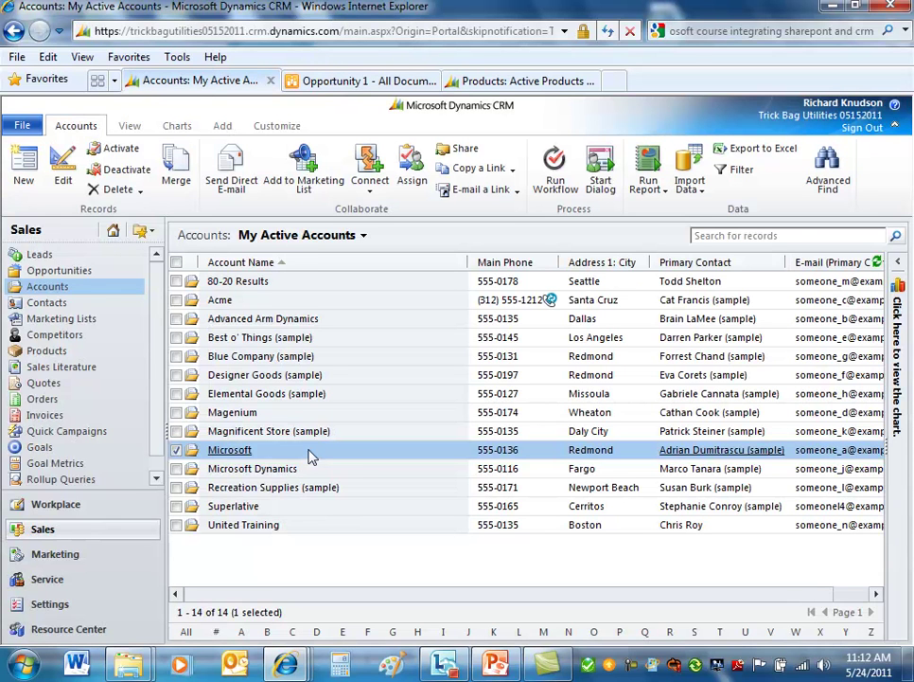
Open the Microsoft account maximized and scroll down to its External Information section
{"action": "left_click", "coordinate": [237, 451]}
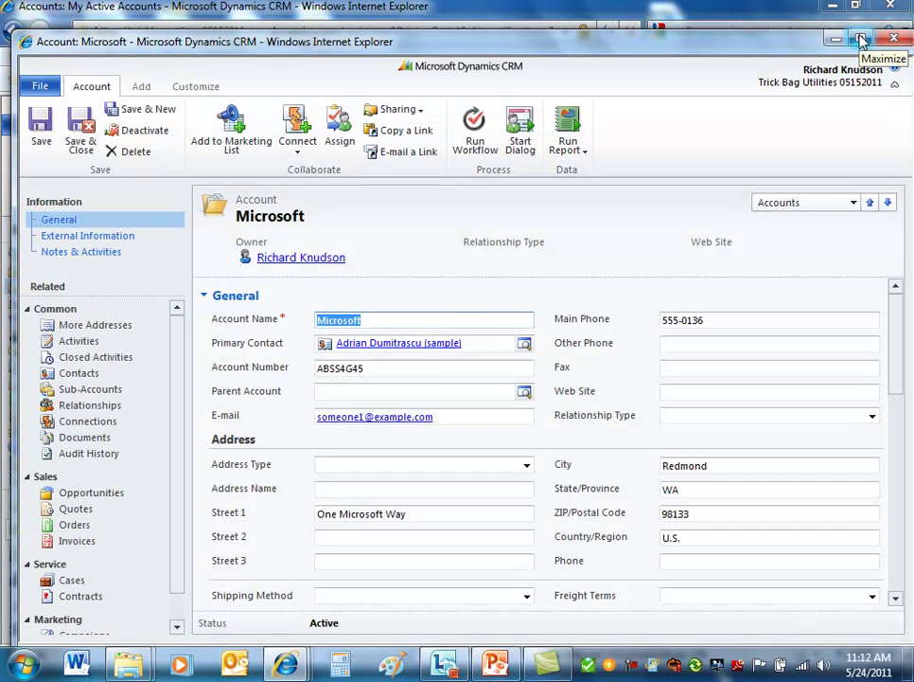
{"action": "left_click", "coordinate": [861, 40]}
{"action": "scroll", "coordinate": [875, 414], "scroll_direction": "down", "scroll_amount": 5}
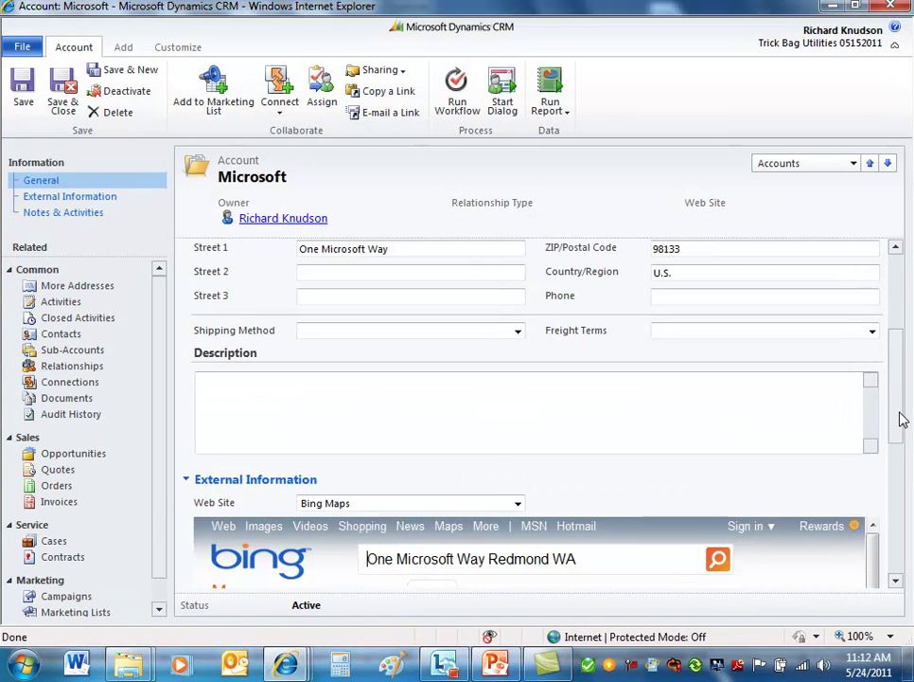
{"action": "left_click_drag", "start_coordinate": [902, 421], "coordinate": [901, 447]}
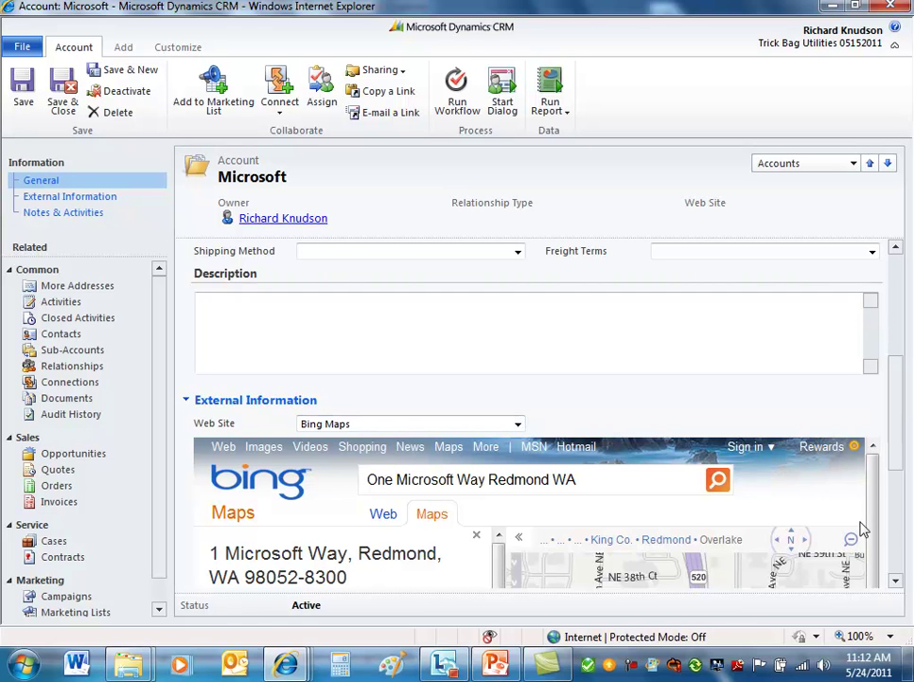
{"action": "mouse_move", "coordinate": [896, 463]}
{"action": "left_mouse_down"}
{"action": "mouse_move", "coordinate": [891, 445]}
{"action": "mouse_move", "coordinate": [891, 483]}
{"action": "left_mouse_up"}
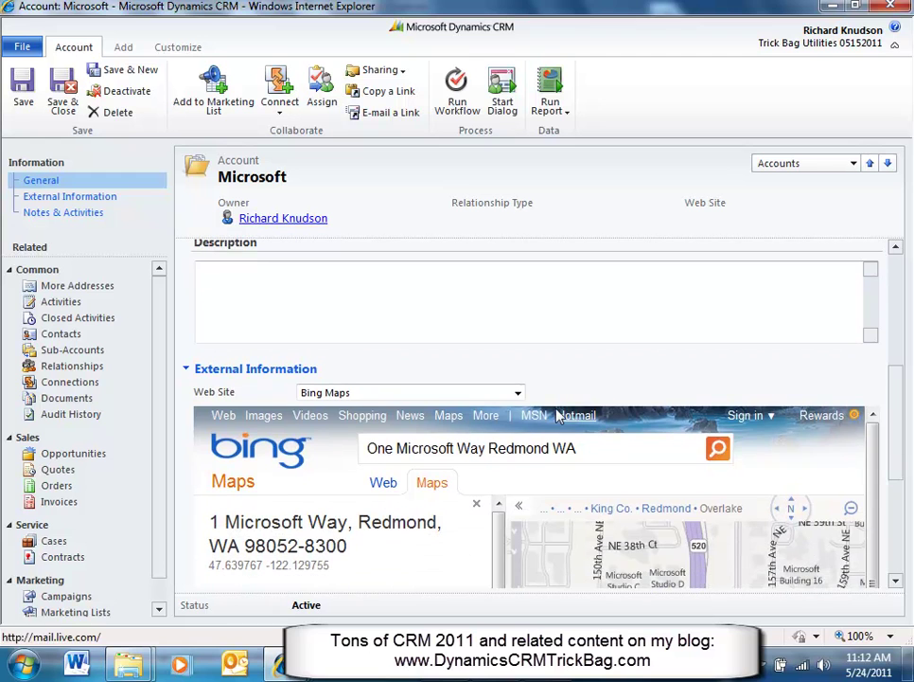
Switch the Web Site frame to SharePoint, then back to Bing Maps
{"action": "left_click", "coordinate": [512, 394]}
{"action": "key", "text": "Up"}
{"action": "key", "text": "Return"}
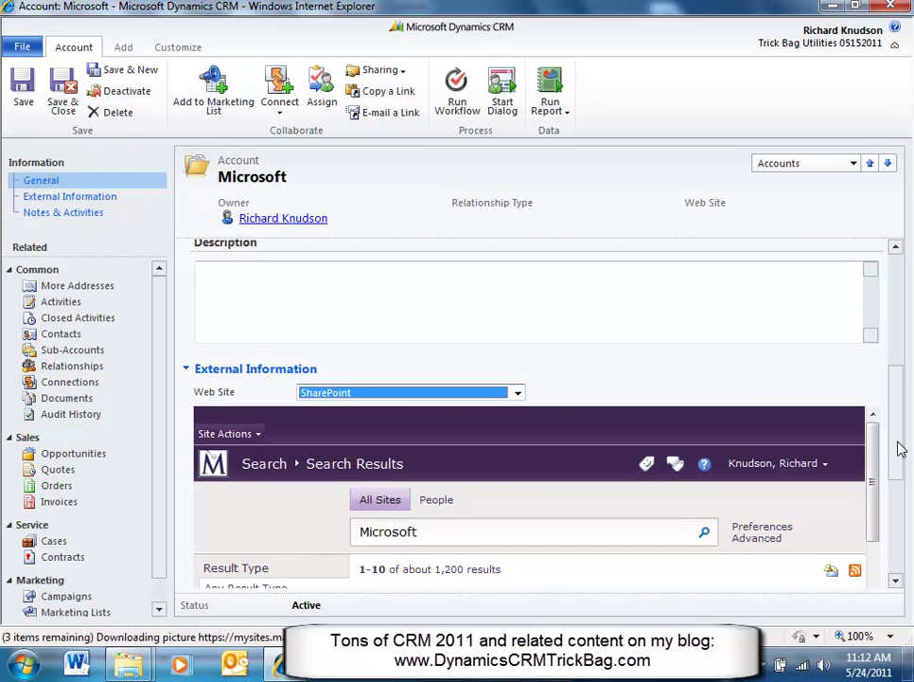
{"action": "left_click_drag", "start_coordinate": [899, 444], "coordinate": [898, 469]}
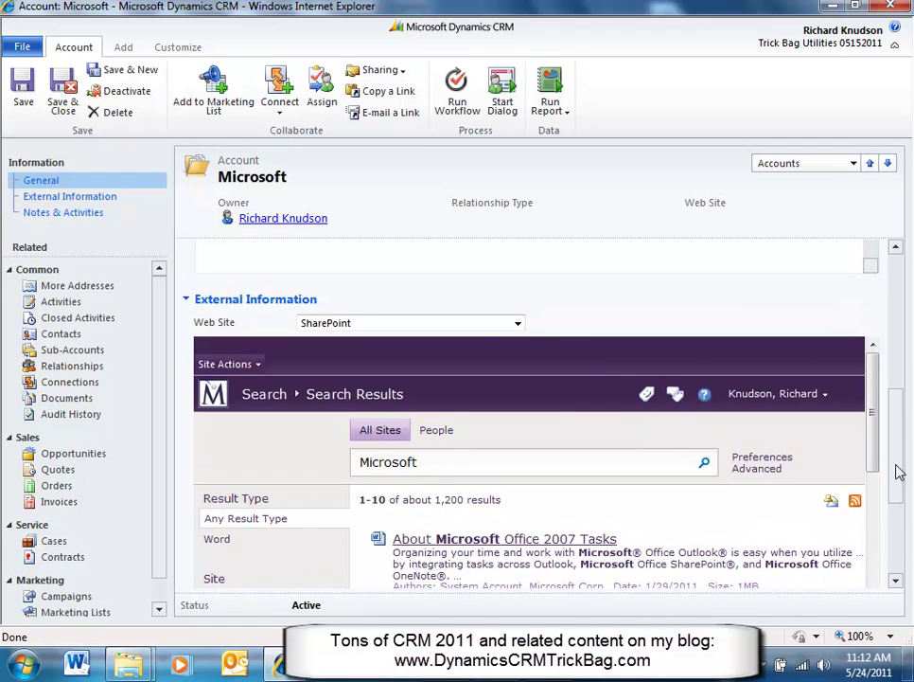
{"action": "left_click", "coordinate": [517, 323]}
{"action": "left_click", "coordinate": [479, 350]}
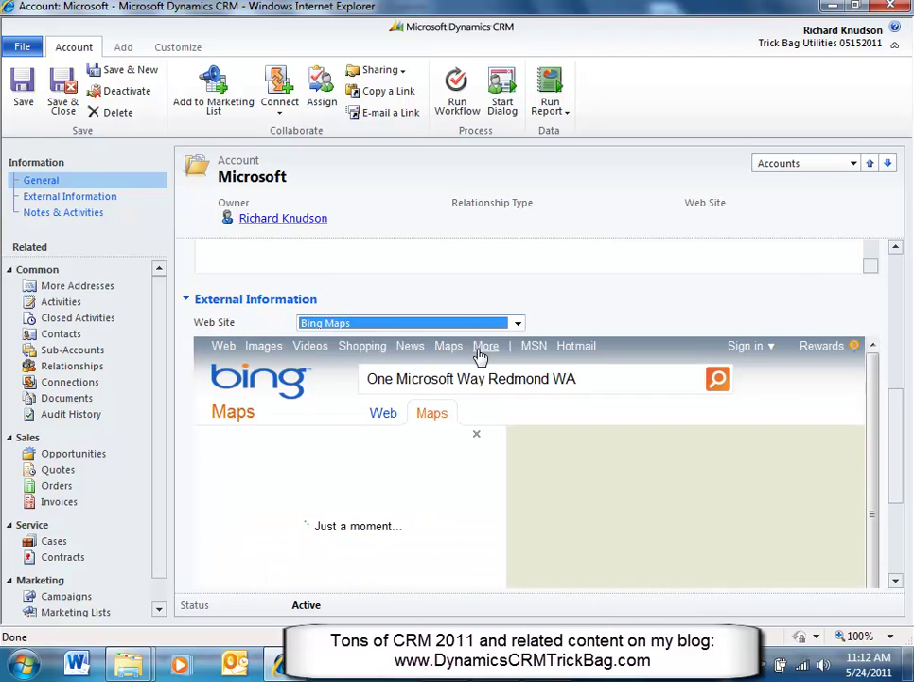
{"action": "left_click", "coordinate": [171, 45]}
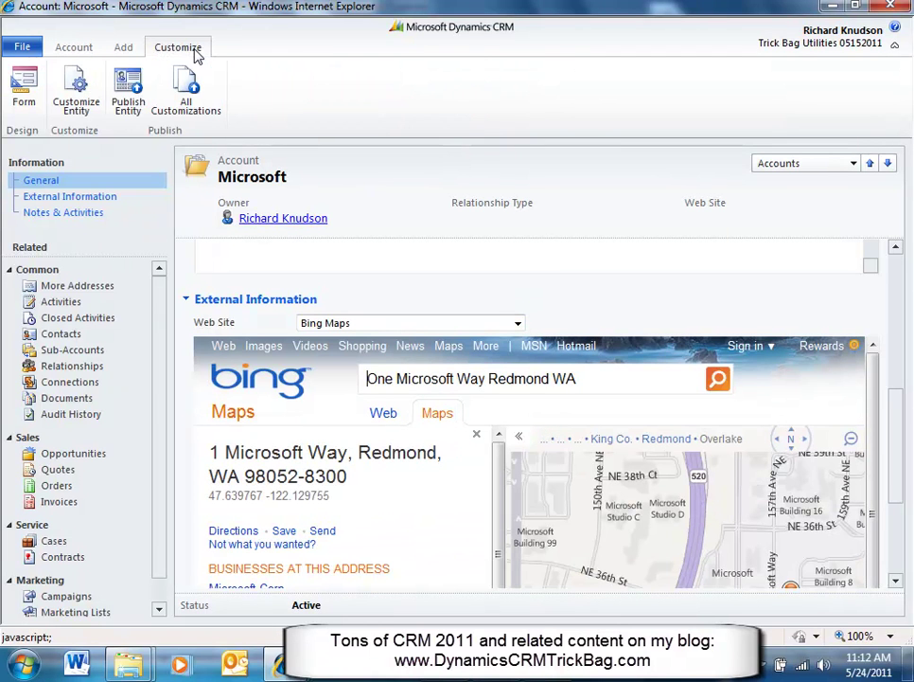
Open the Account form's Form Properties and select the DisplayWebSiteInIFrame OnLoad handler
{"action": "left_click", "coordinate": [26, 85]}
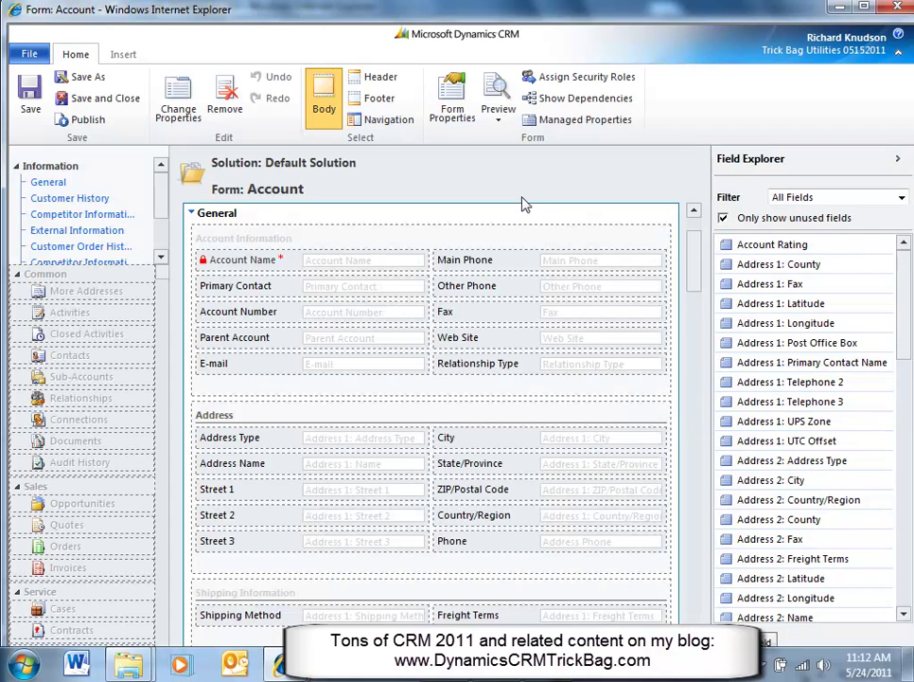
{"action": "left_click", "coordinate": [452, 92]}
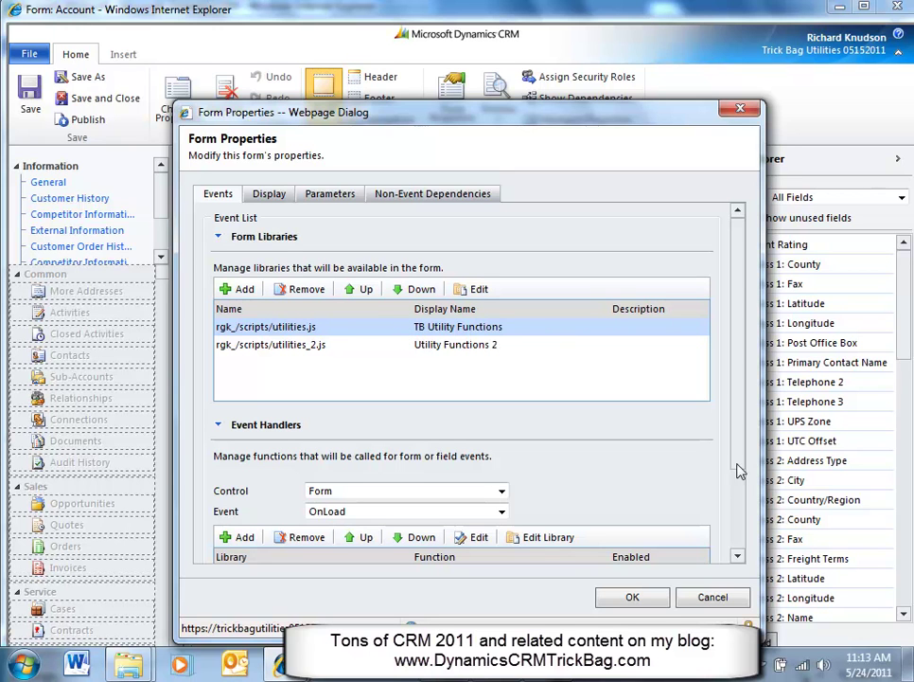
{"action": "left_click_drag", "start_coordinate": [743, 466], "coordinate": [745, 587]}
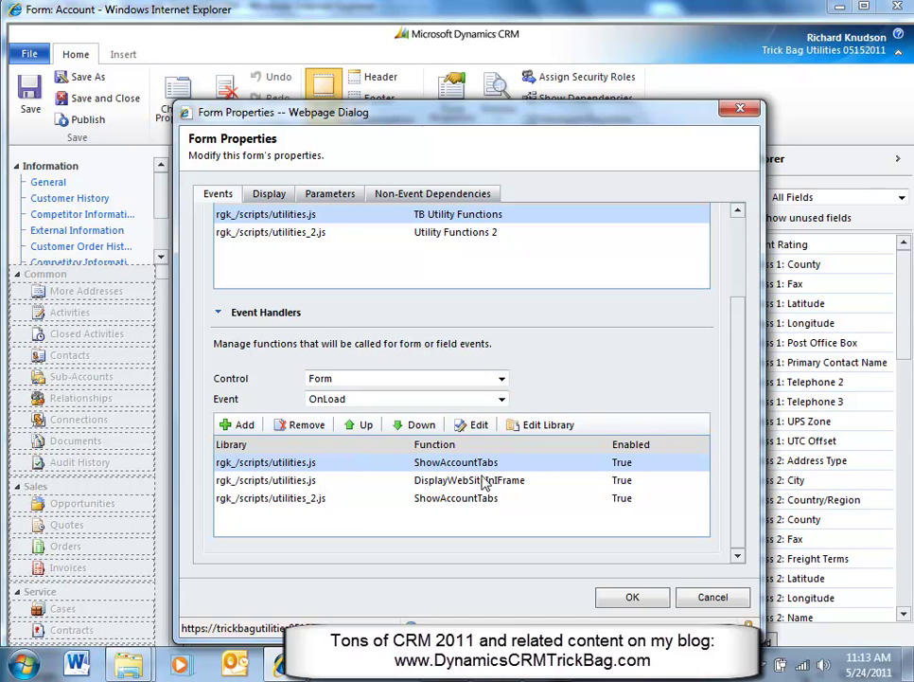
{"action": "left_click", "coordinate": [547, 483]}
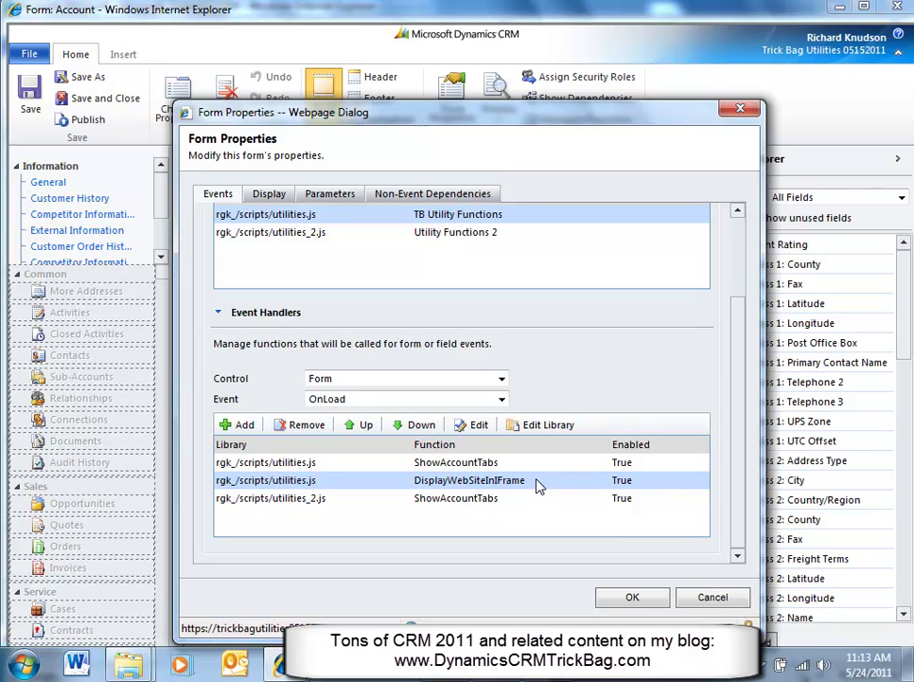
View the External Information tab's event handlers, then cancel Form Properties without changes
{"action": "left_click", "coordinate": [445, 390]}
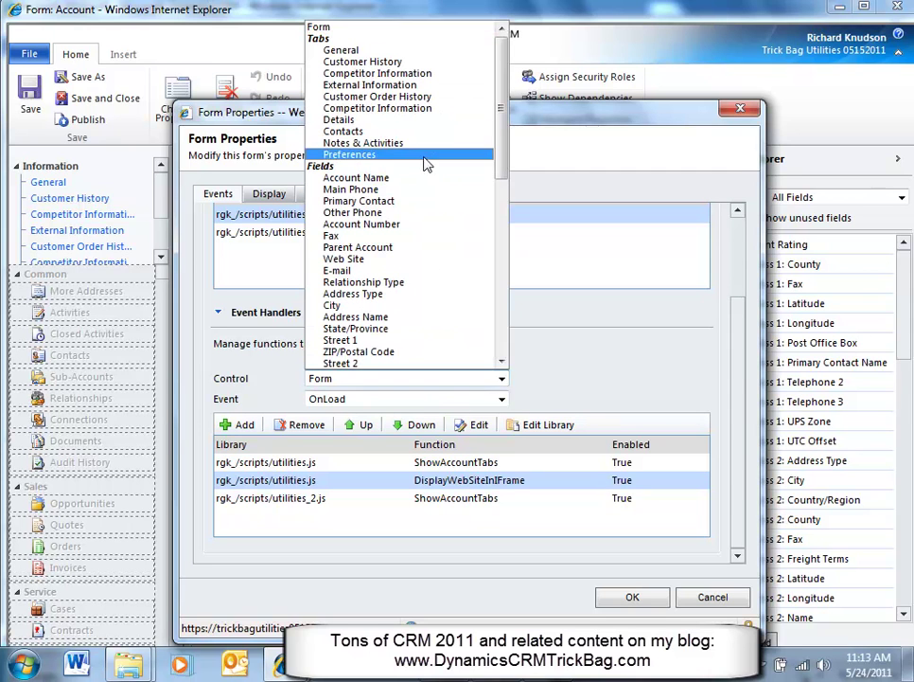
{"action": "left_click", "coordinate": [369, 85]}
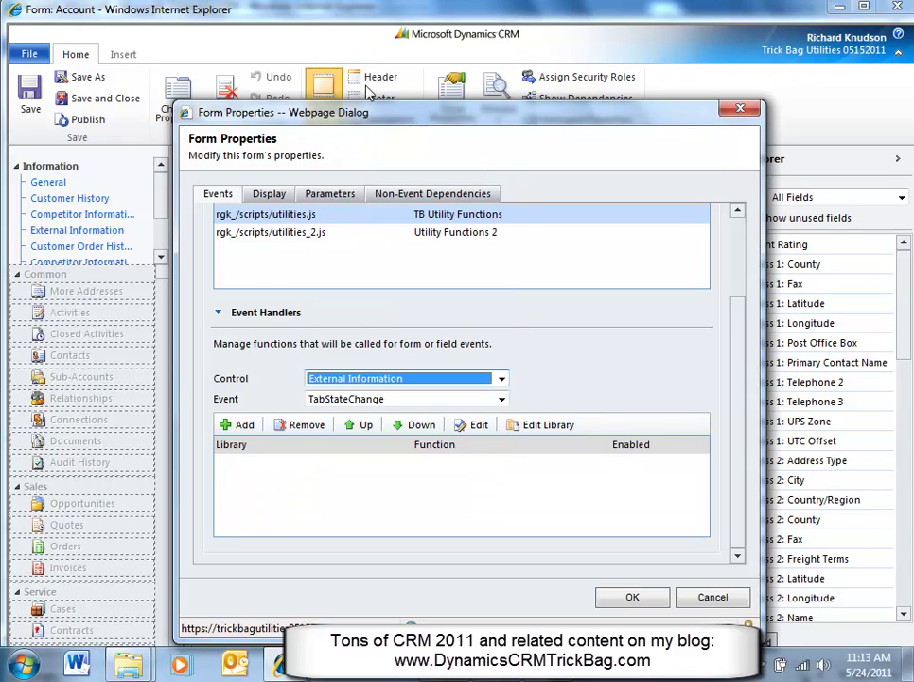
{"action": "left_click", "coordinate": [407, 379]}
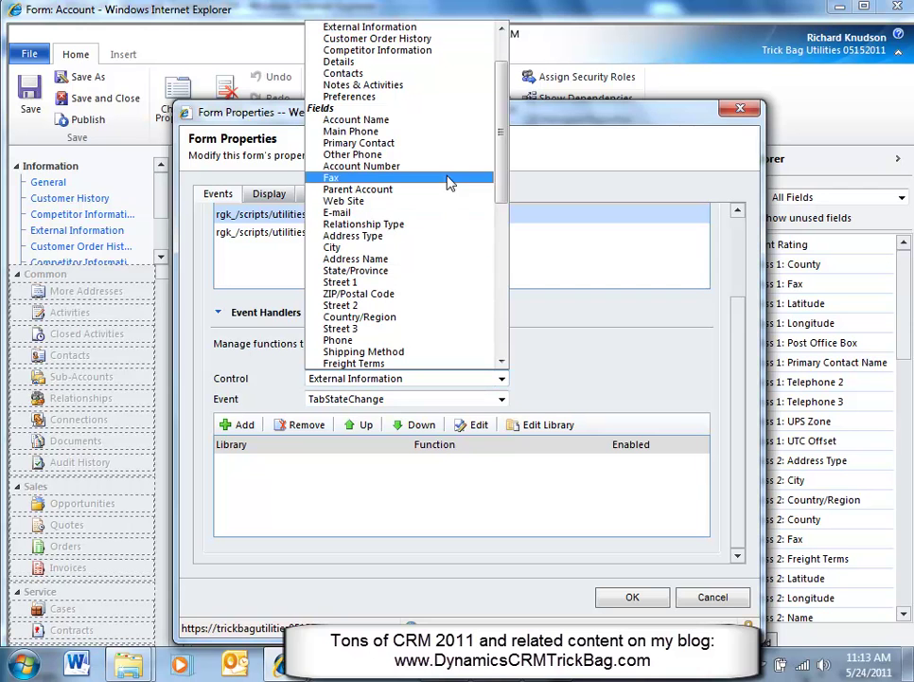
{"action": "left_click_drag", "start_coordinate": [504, 163], "coordinate": [505, 232]}
{"action": "left_click", "coordinate": [710, 597]}
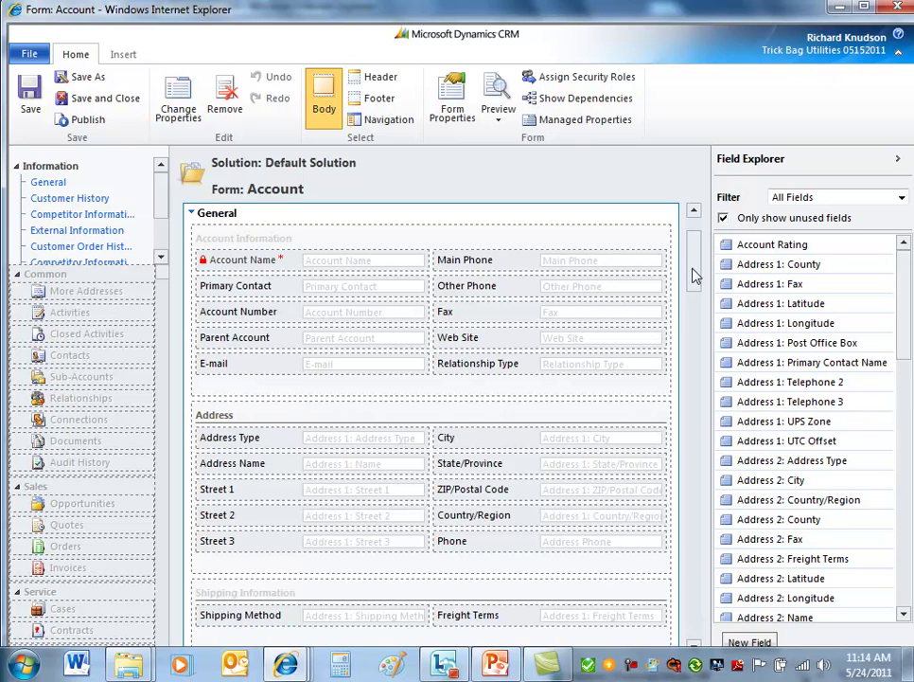
Open the rgk_/scripts/utilities.js library behind the Web Site field's OnChange handler
{"action": "left_click_drag", "start_coordinate": [694, 275], "coordinate": [691, 370]}
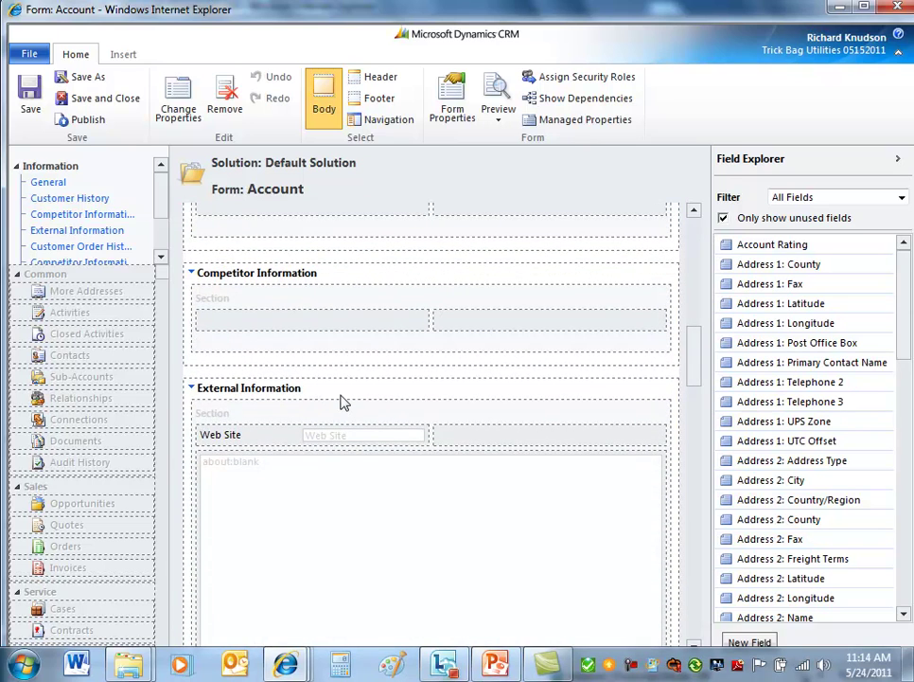
{"action": "left_click", "coordinate": [296, 438]}
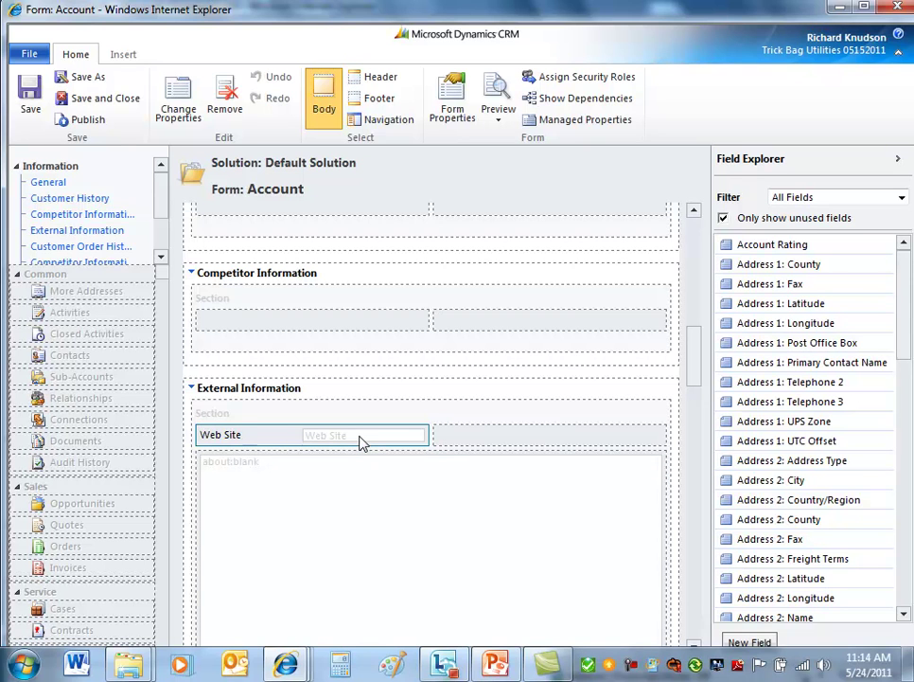
{"action": "left_click", "coordinate": [178, 99]}
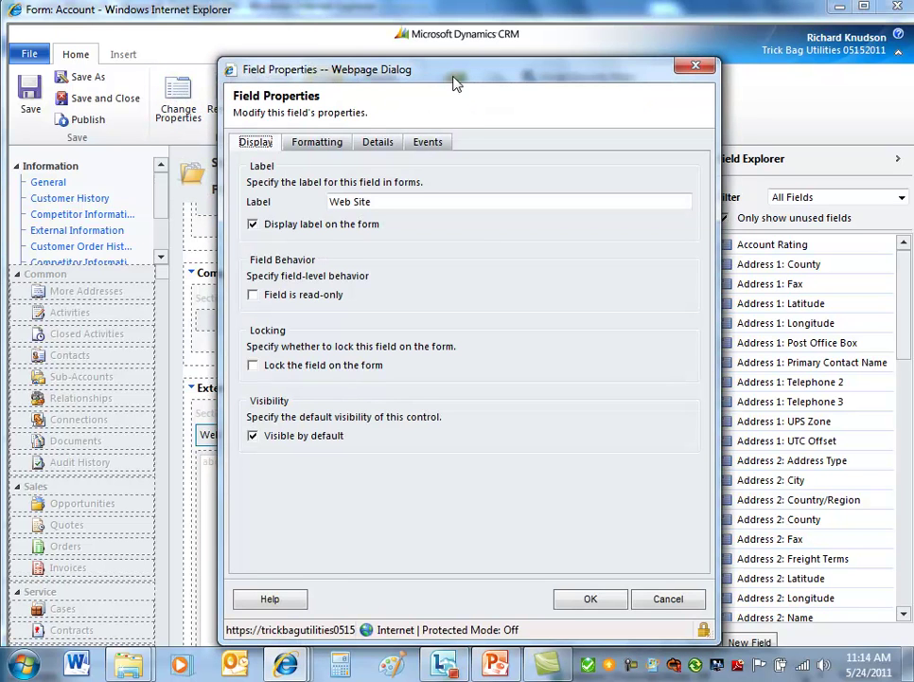
{"action": "left_click_drag", "start_coordinate": [454, 79], "coordinate": [449, 60]}
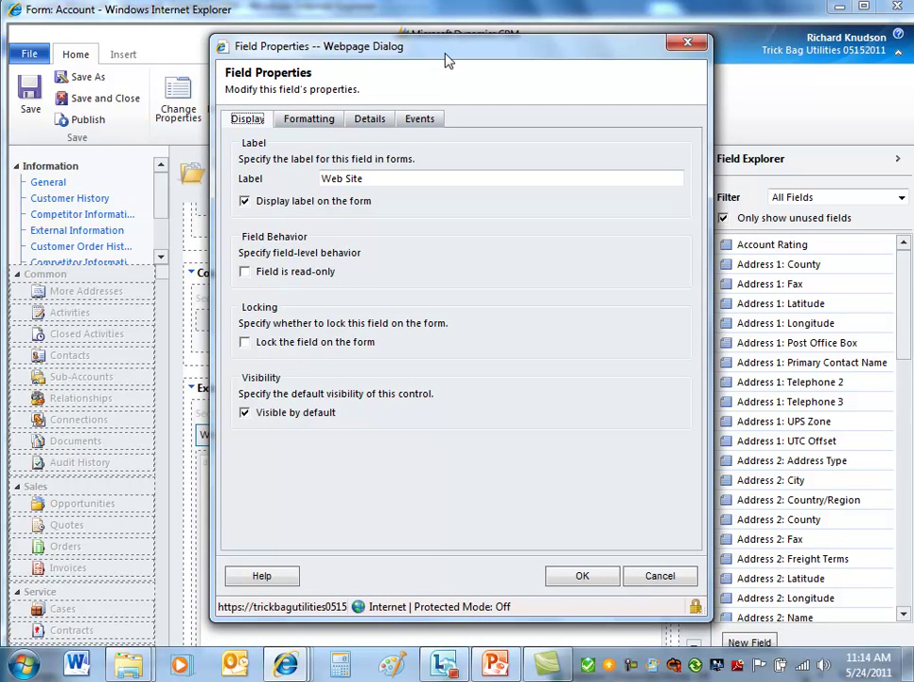
{"action": "left_click", "coordinate": [423, 120]}
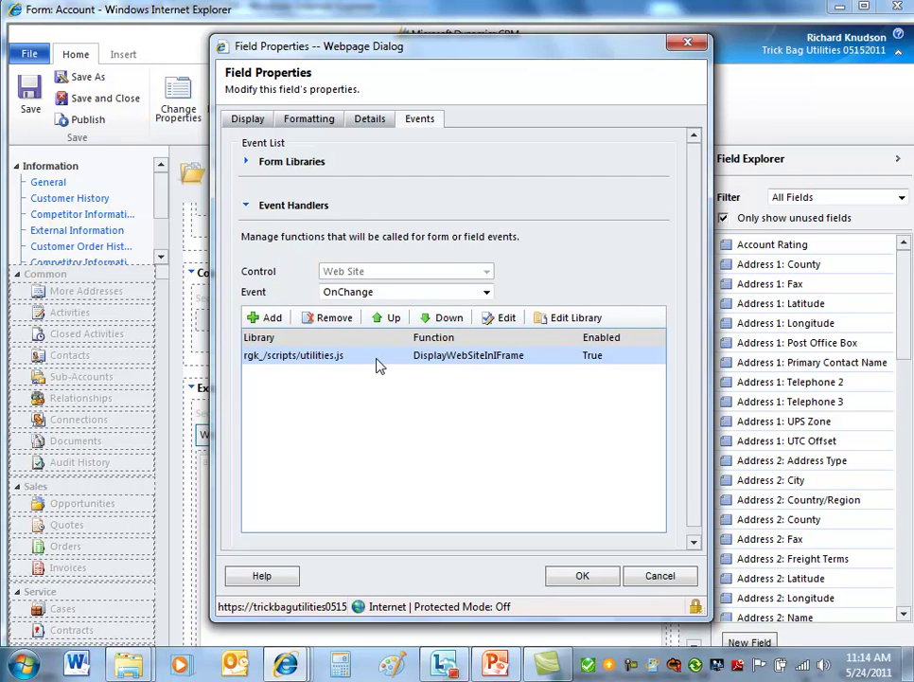
{"action": "left_click", "coordinate": [579, 319]}
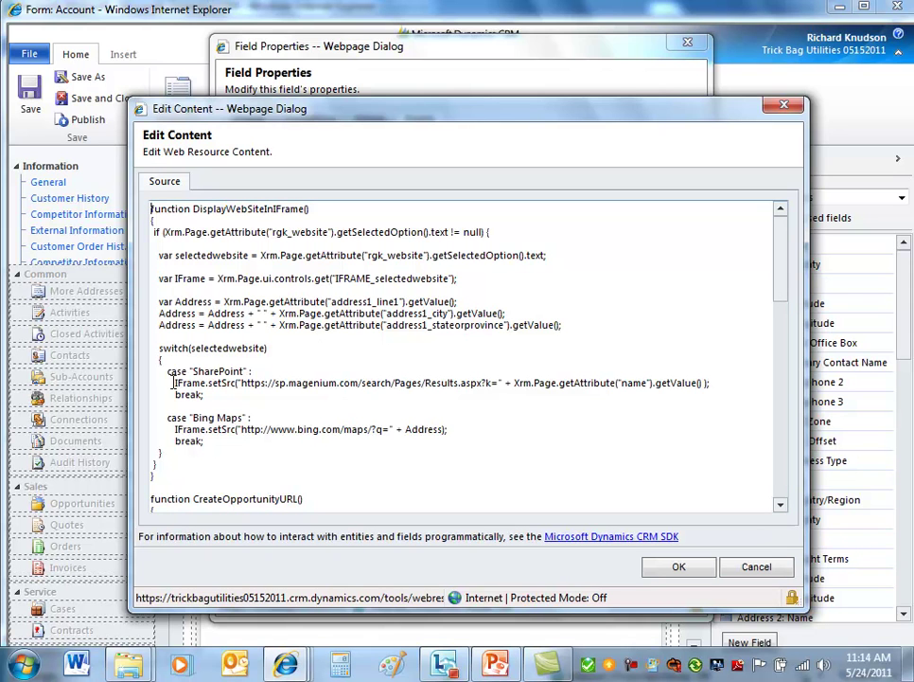
Highlight the SharePoint IFrame.setSrc search URL line, then close the script and field properties
{"action": "left_click_drag", "start_coordinate": [173, 382], "coordinate": [173, 393]}
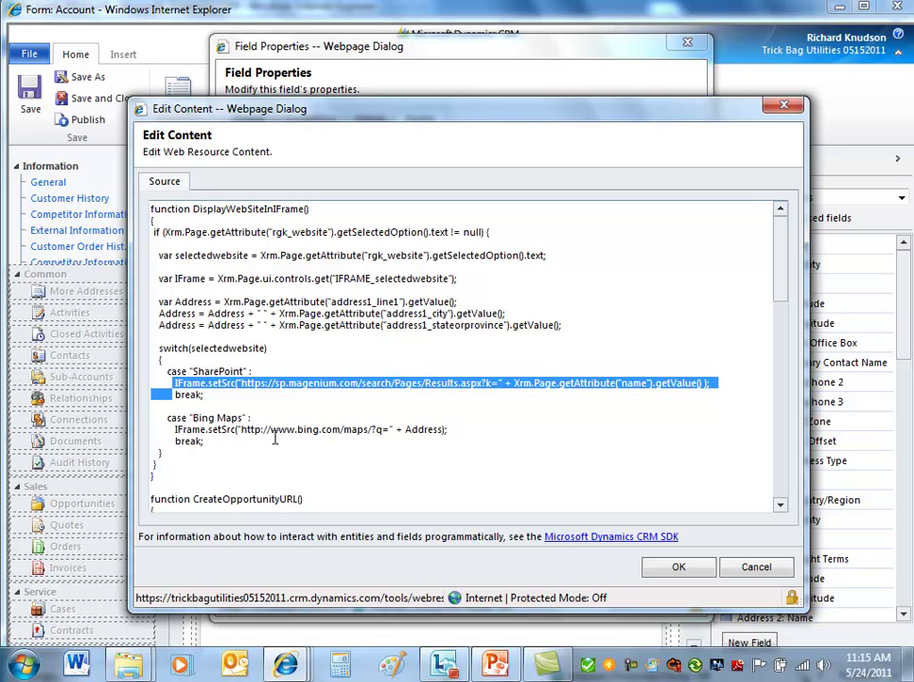
{"action": "left_click", "coordinate": [758, 568]}
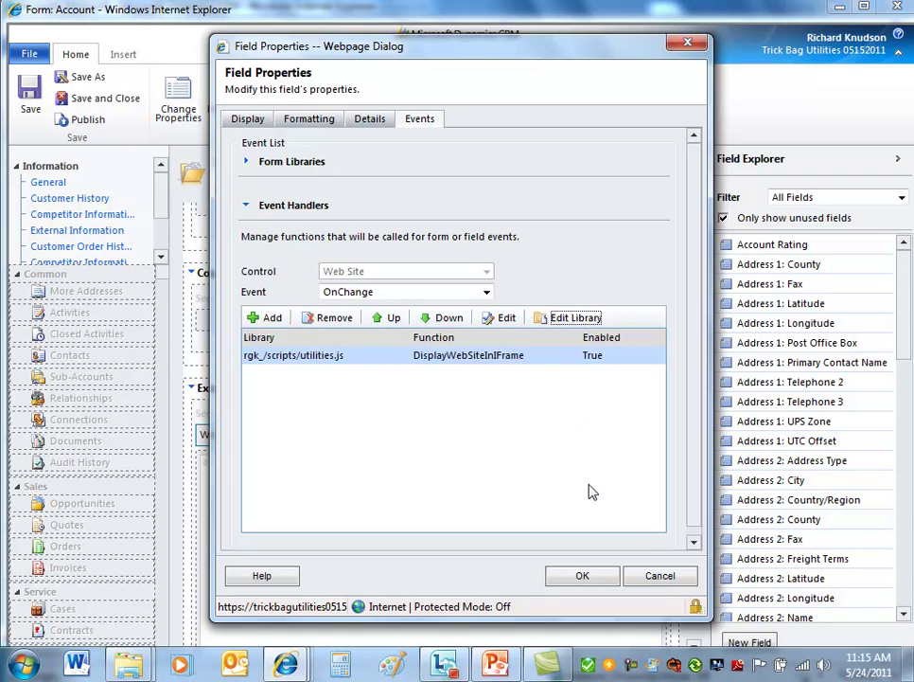
{"action": "left_click", "coordinate": [580, 577]}
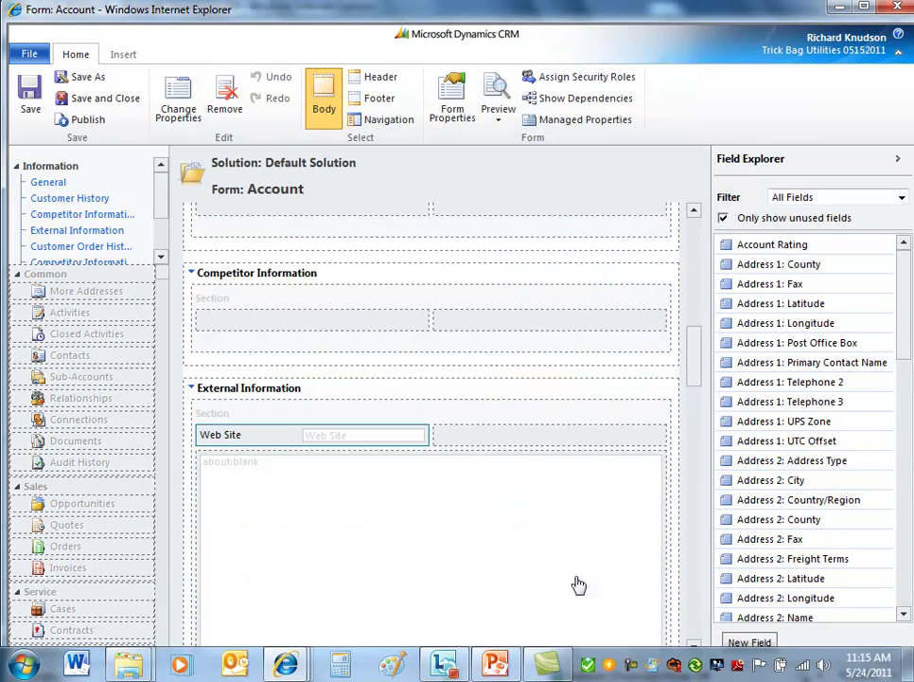